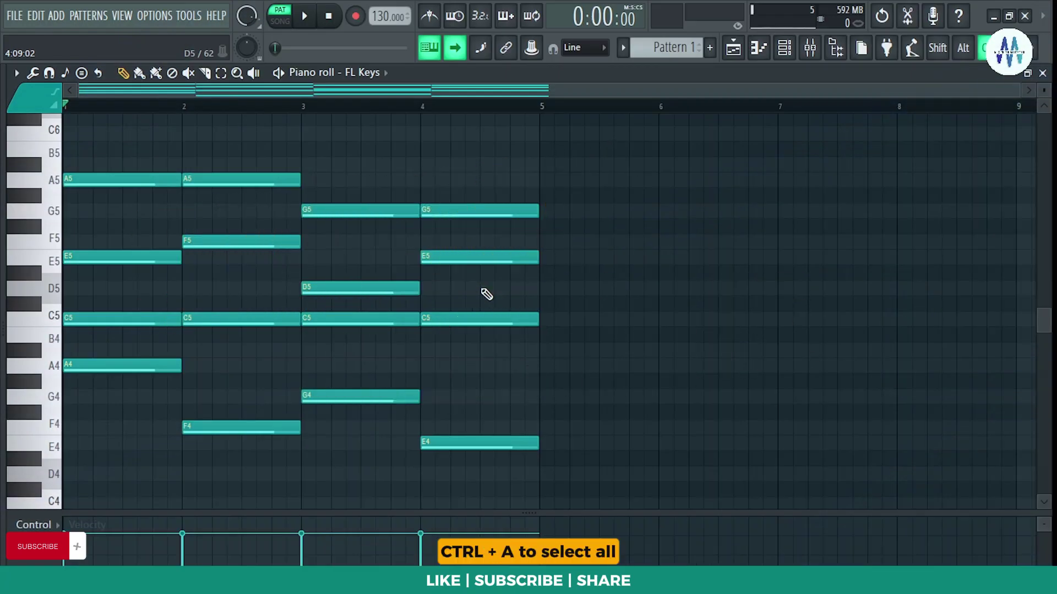
# - Select and deselect the chords, paste a copy at bar 5, cut the notes, then undo the cut
pyautogui.hotkey('ctrl', 'a')
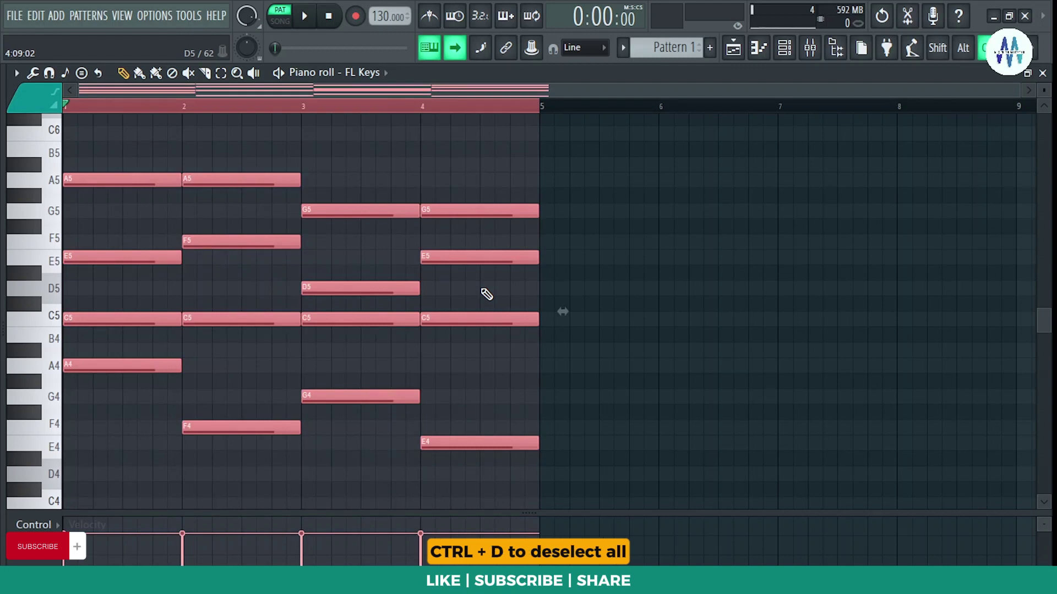
pyautogui.hotkey('ctrl', 'd')
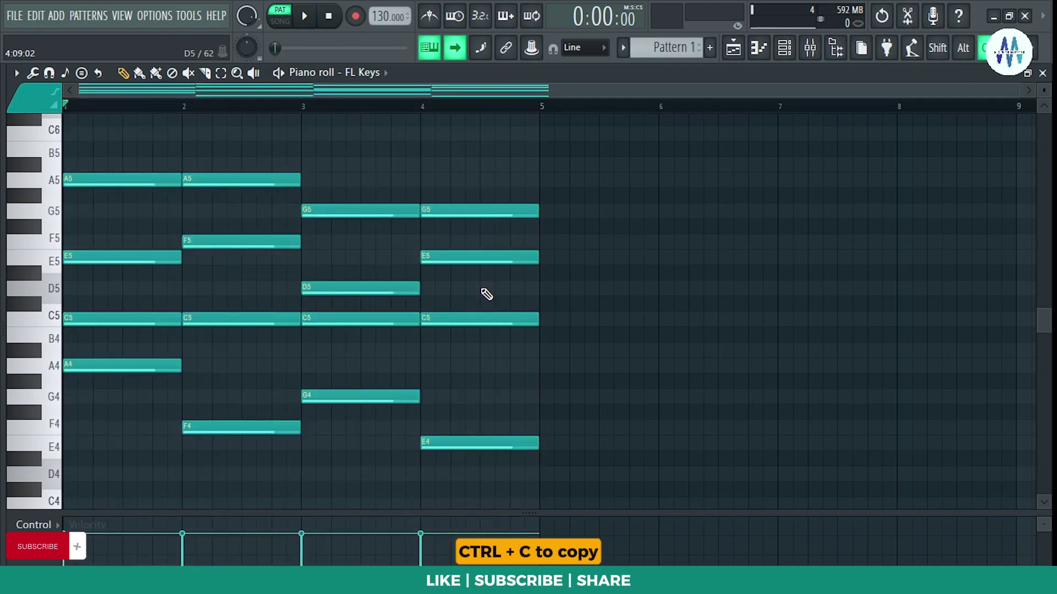
pyautogui.hotkey('ctrl', 'v')
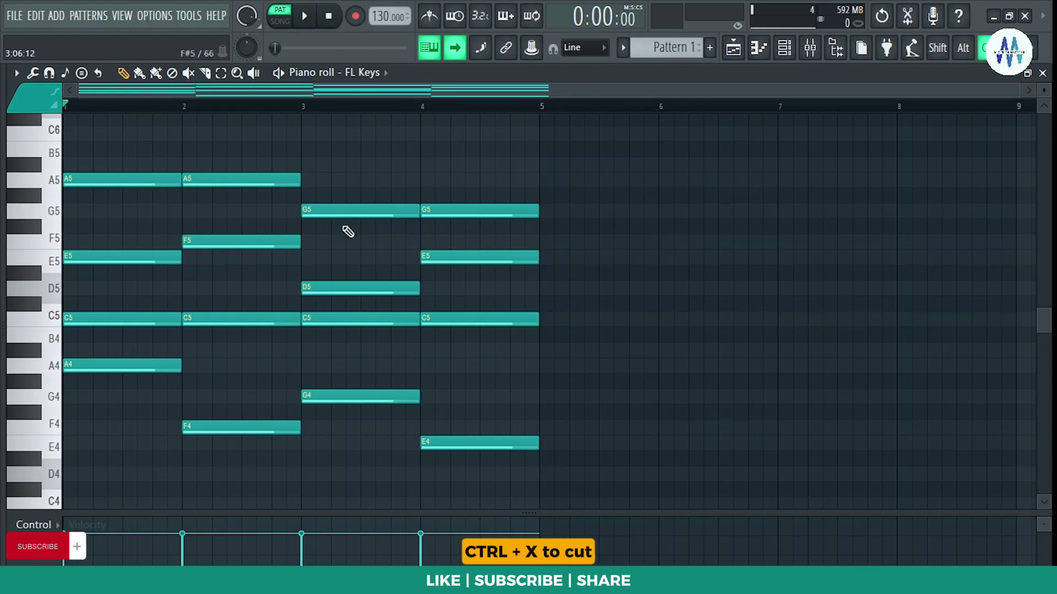
pyautogui.hotkey('ctrl', 'x')
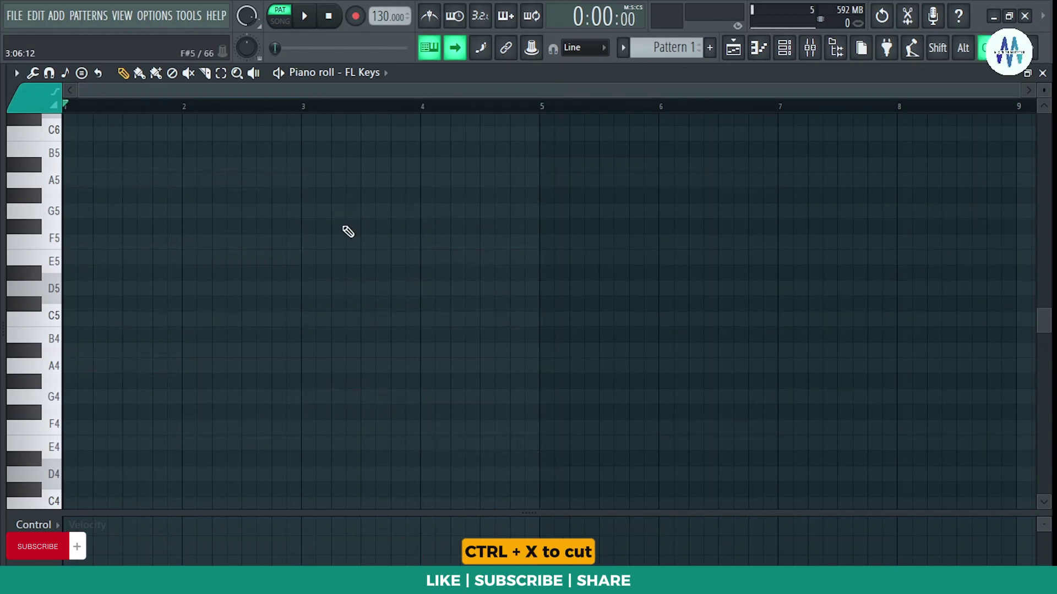
pyautogui.hotkey('ctrl', 'z')
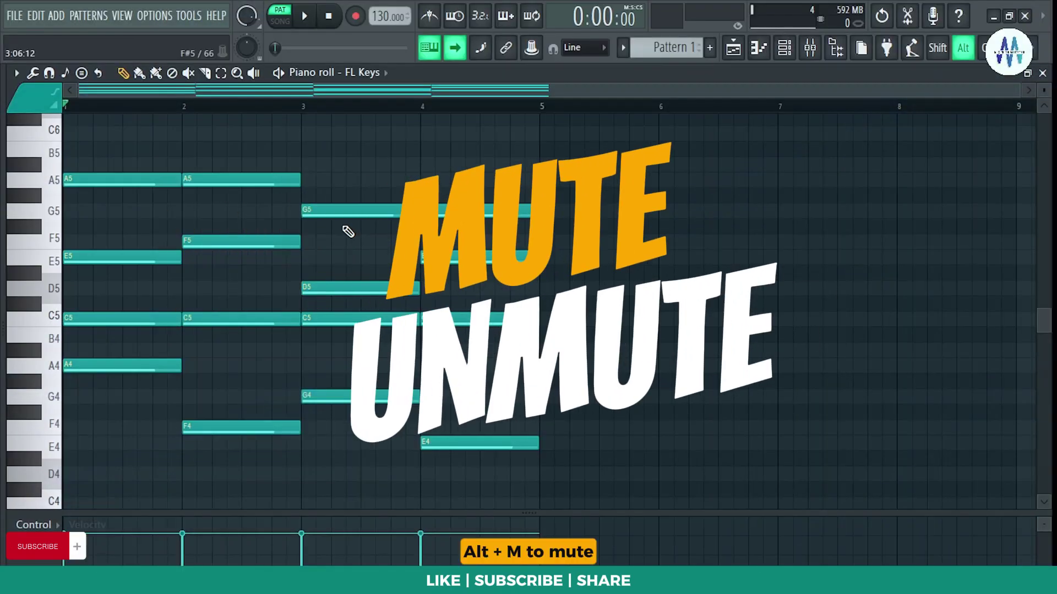
# - Mute and unmute the chords, then audition them through the arpeggiator and the strumizer
pyautogui.hotkey('alt', 'm')
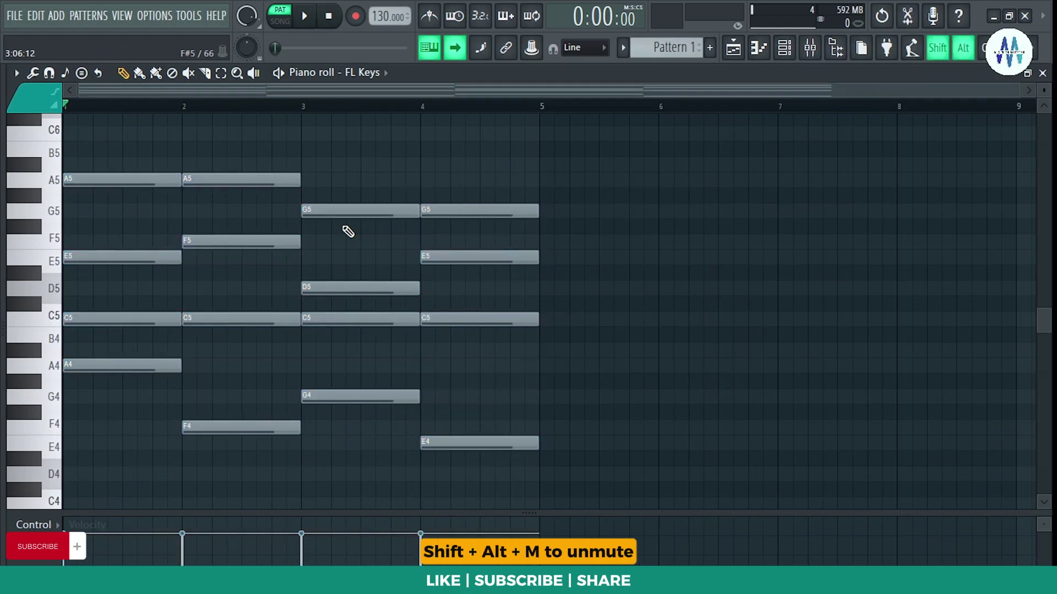
pyautogui.hotkey('shift', 'alt', 'm')
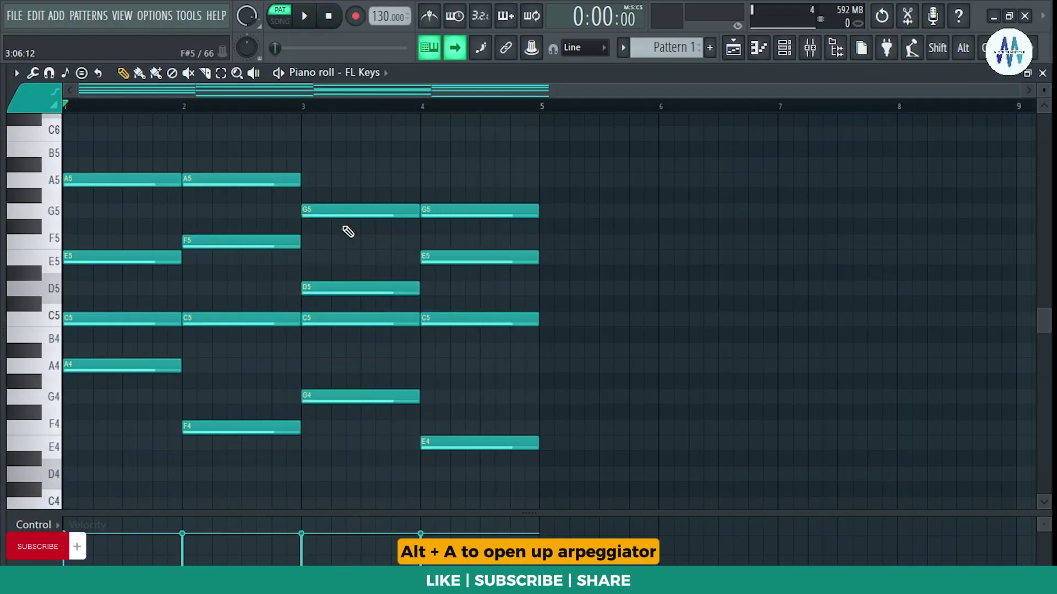
pyautogui.hotkey('alt', 'a')
pyautogui.press('space')
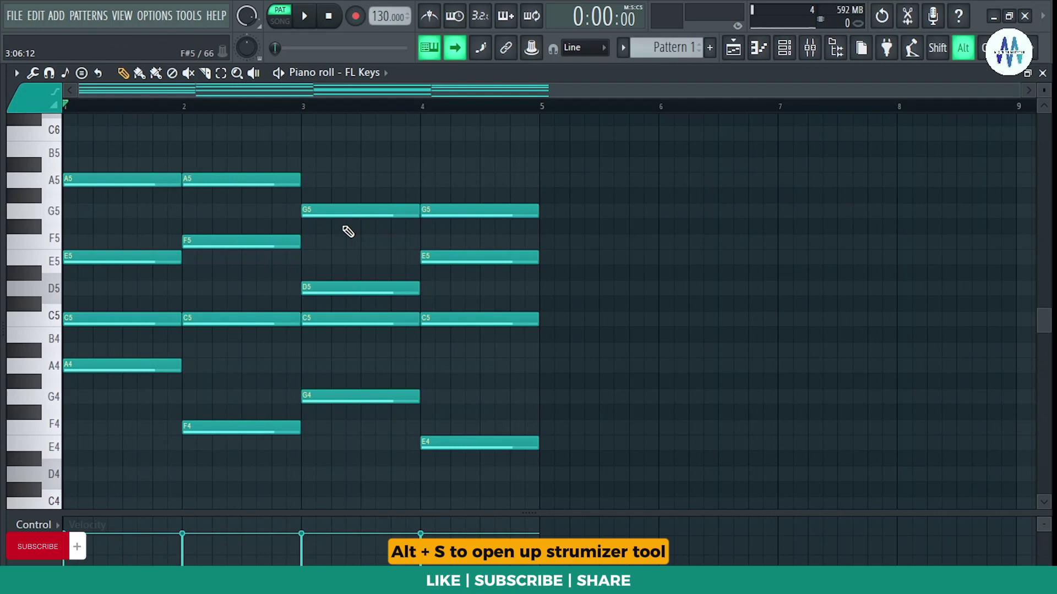
pyautogui.hotkey('alt', 's')
pyautogui.press('space')
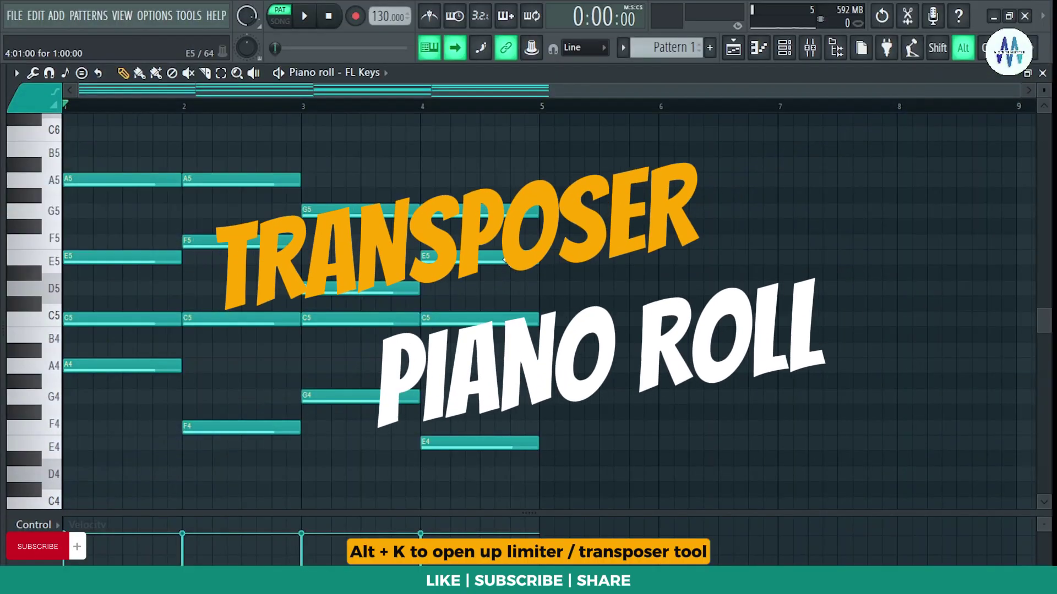
# - Limit the chords to the A Minor Natural scale with root A and play them back
pyautogui.hotkey('alt', 'k')
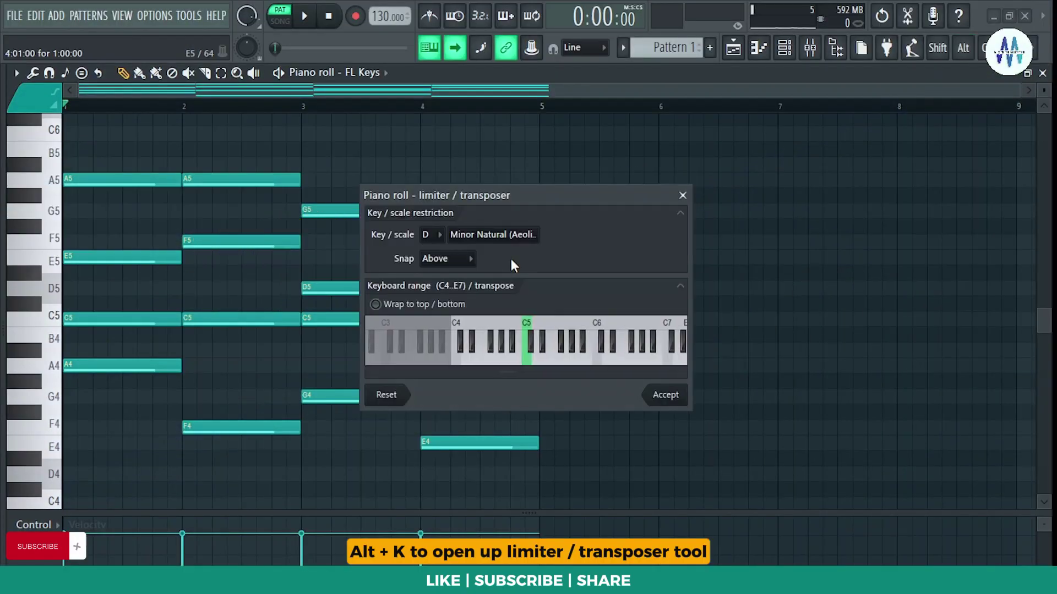
pyautogui.click(433, 234)
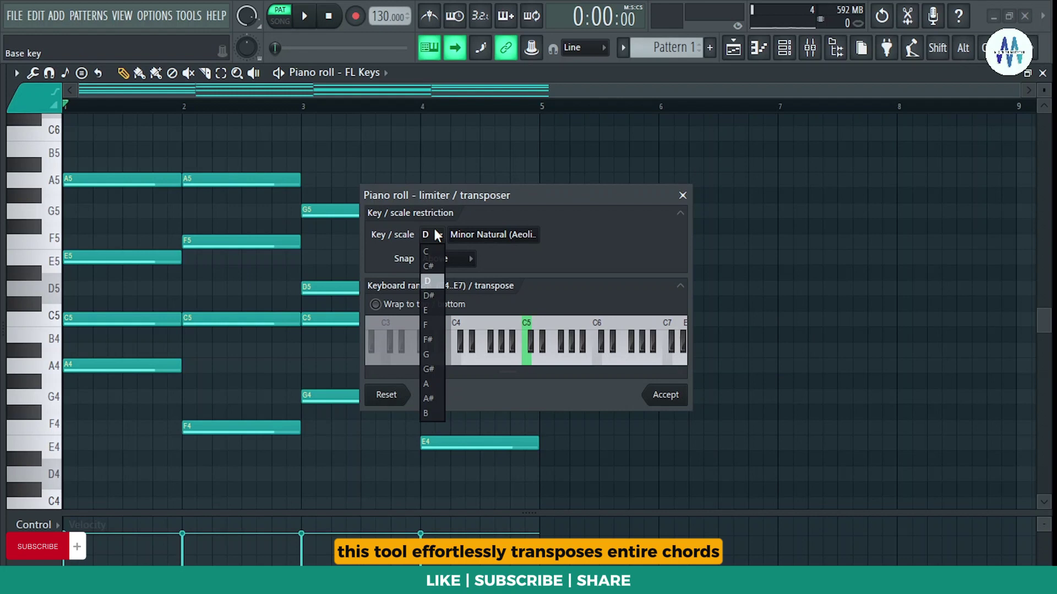
pyautogui.click(430, 384)
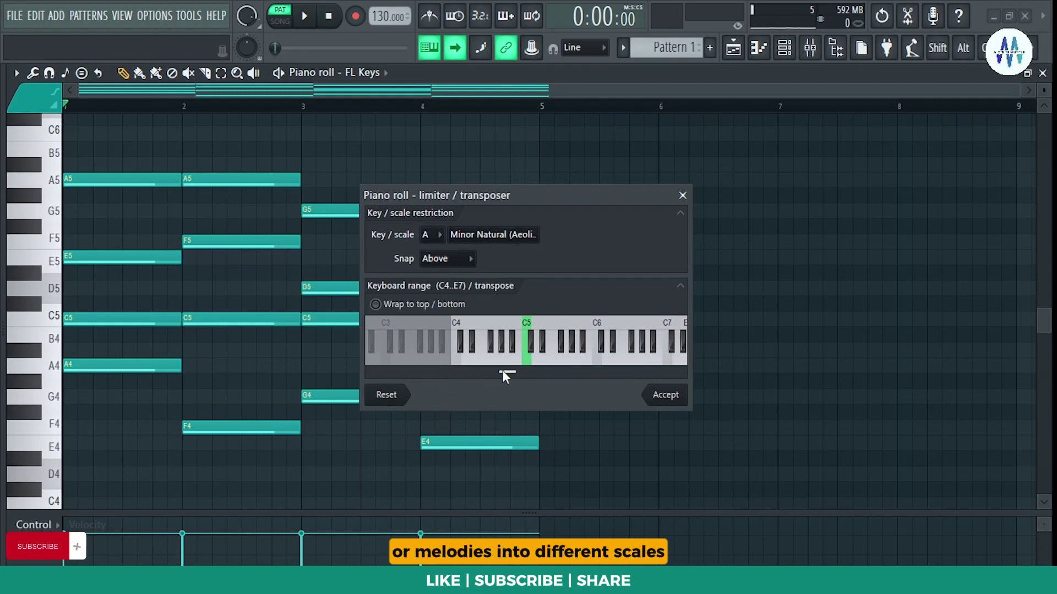
pyautogui.moveTo(510, 370); pyautogui.dragTo(543, 381)
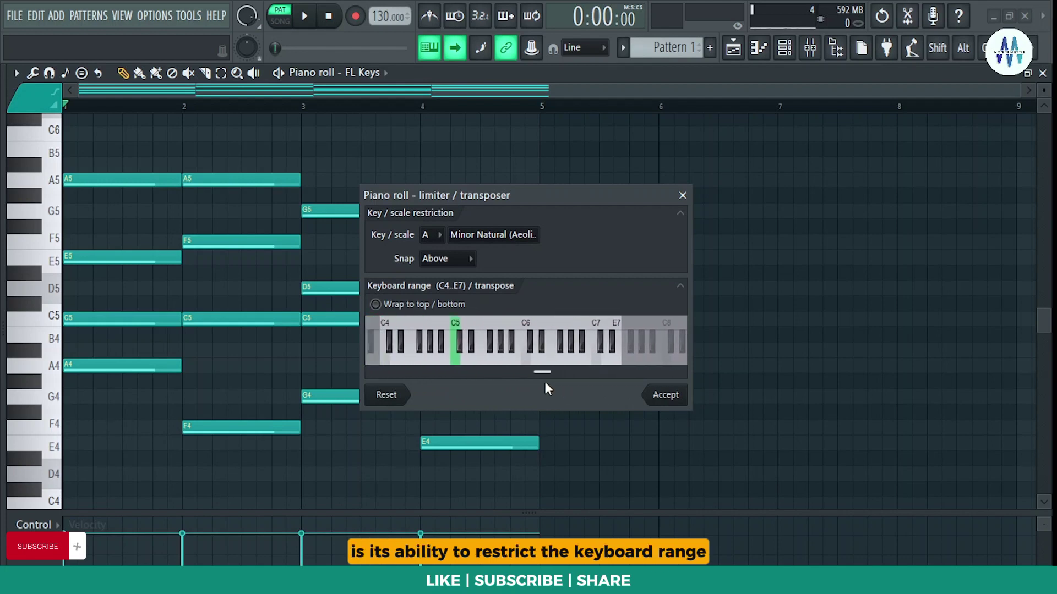
pyautogui.click(665, 395)
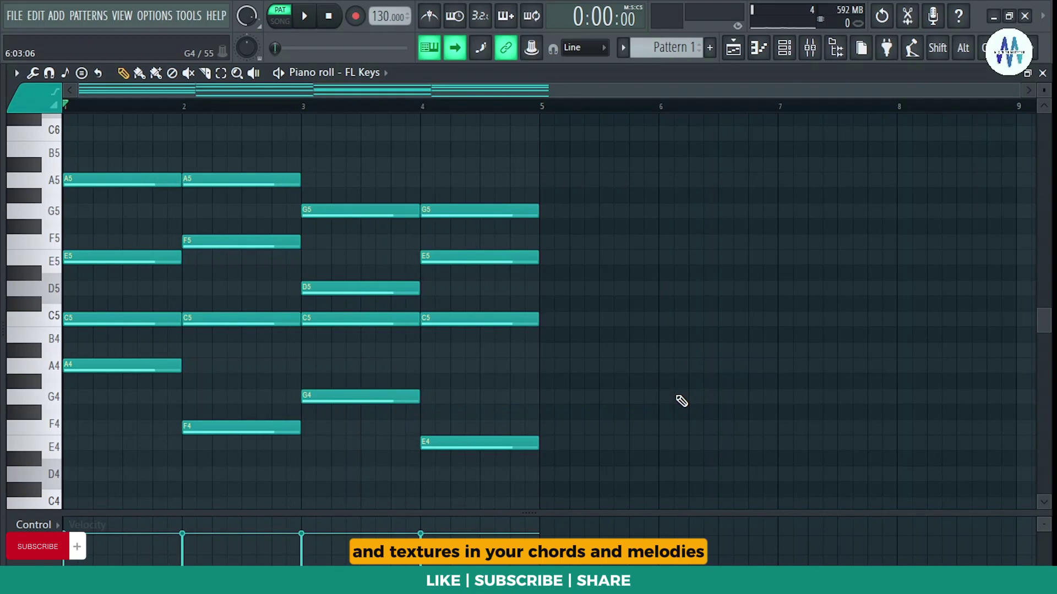
pyautogui.press('space')
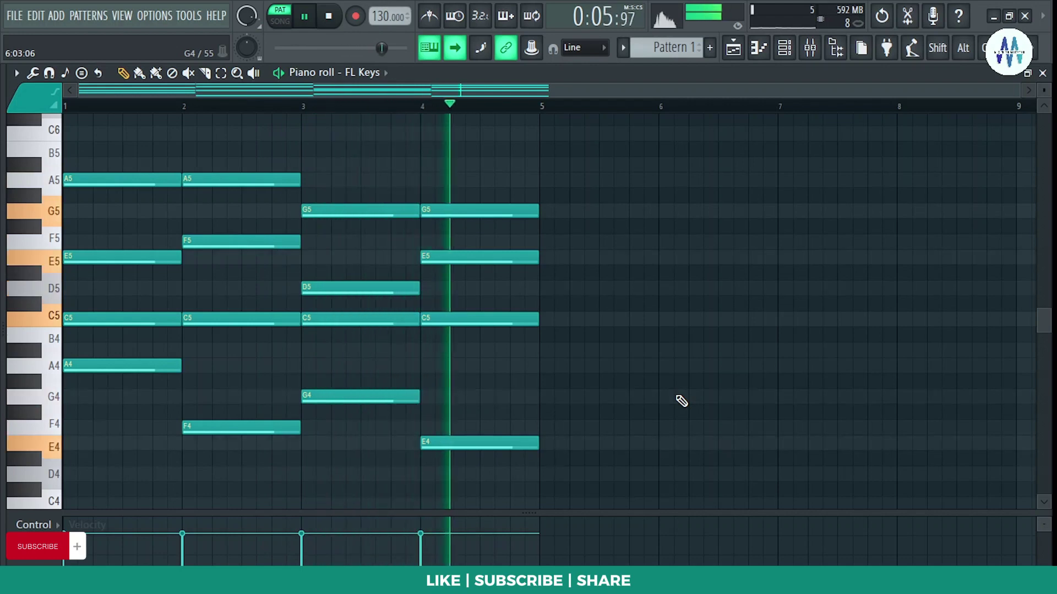
pyautogui.press('space')
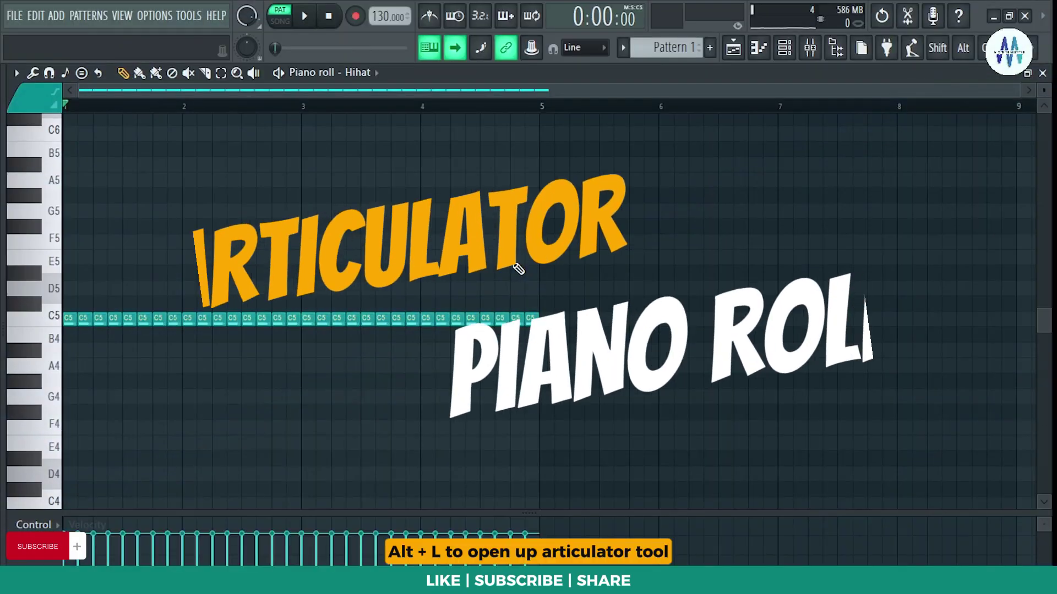
# - Add variation to the hi-hat notes in the articulator and play them
pyautogui.hotkey('alt', 'l')
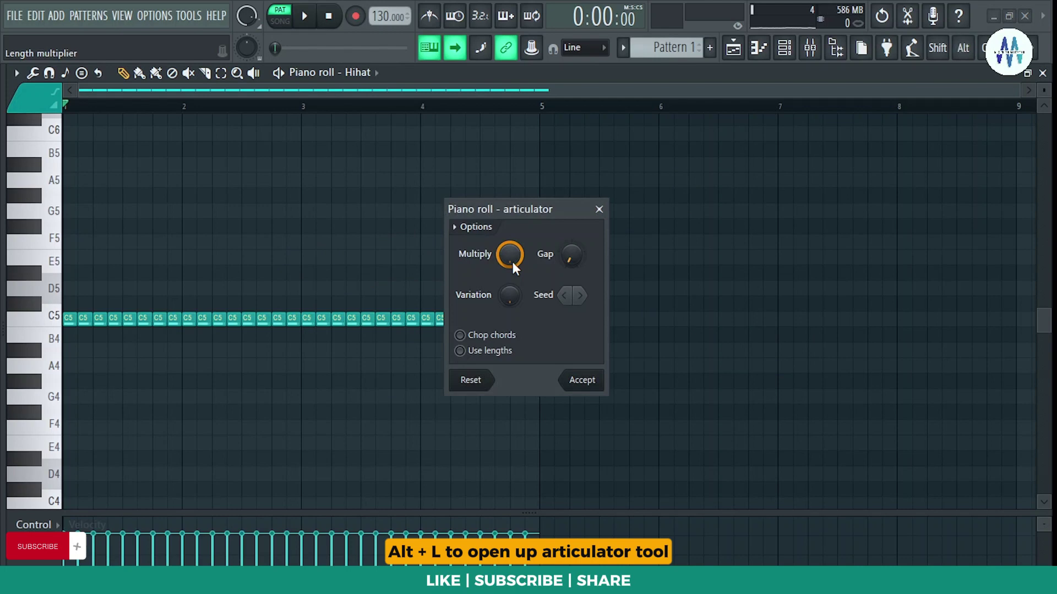
pyautogui.moveTo(511, 292); pyautogui.dragTo(514, 297)
pyautogui.press('space')
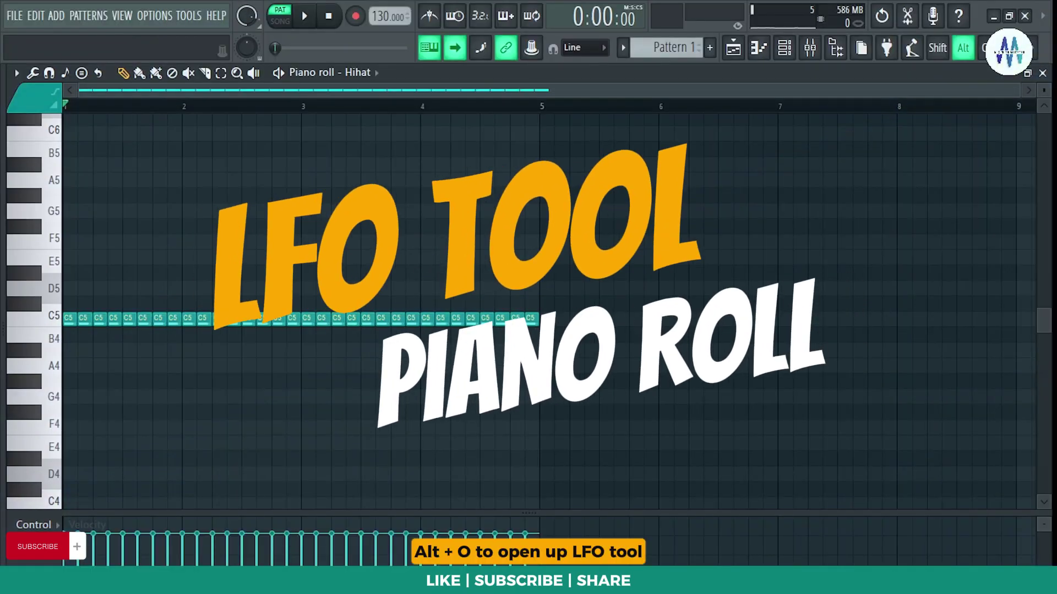
# - Apply a velocity LFO to the hi-hats with a wider range and faster speed
pyautogui.hotkey('alt', 'o')
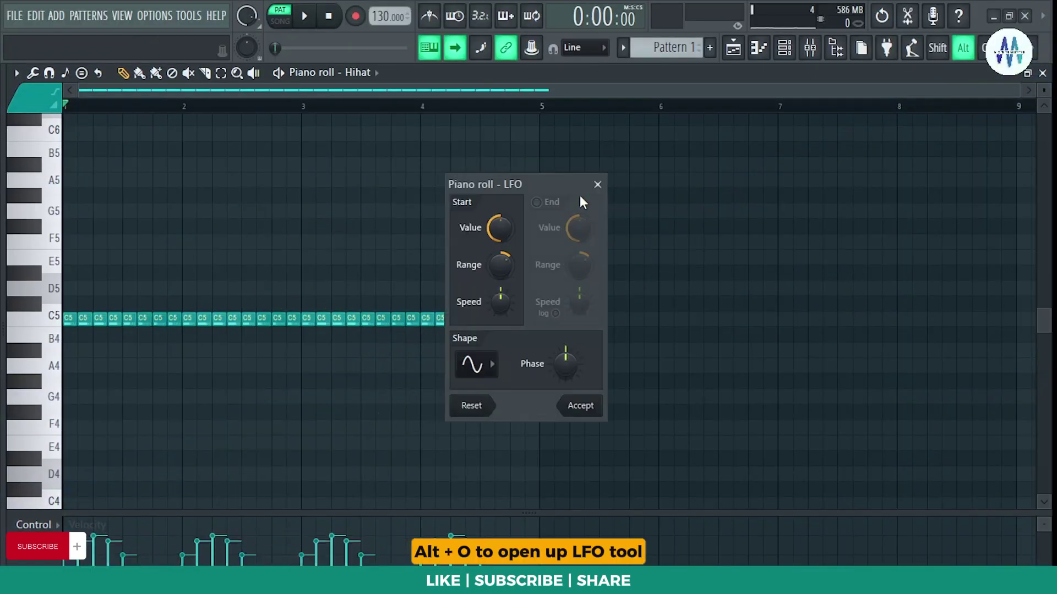
pyautogui.moveTo(501, 266); pyautogui.dragTo(502, 261)
pyautogui.press('space')
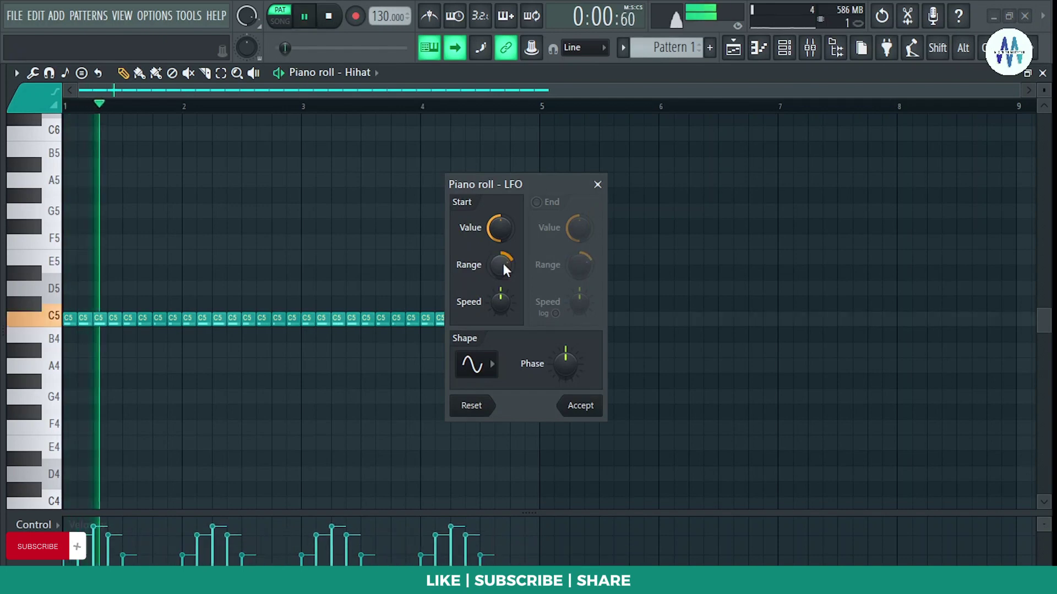
pyautogui.moveTo(502, 299)
pyautogui.mouseDown()
pyautogui.moveTo(502, 284)
pyautogui.moveTo(501, 316)
pyautogui.mouseUp()
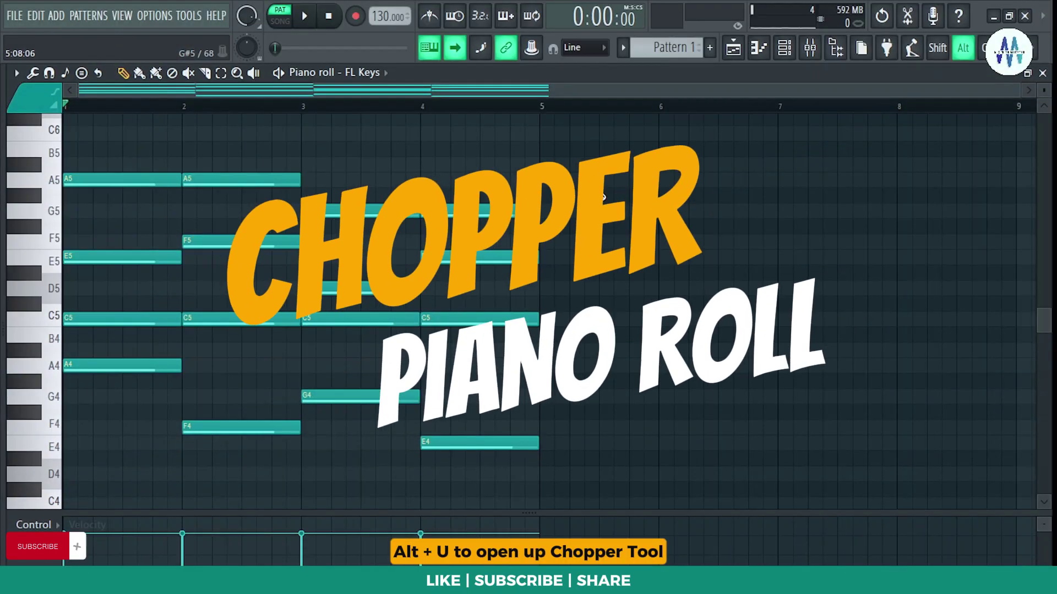
# - Chop the chords into twice as many pieces with the Off beat 2 preset, then open the score flipper
pyautogui.hotkey('alt', 'u')
pyautogui.press('space')
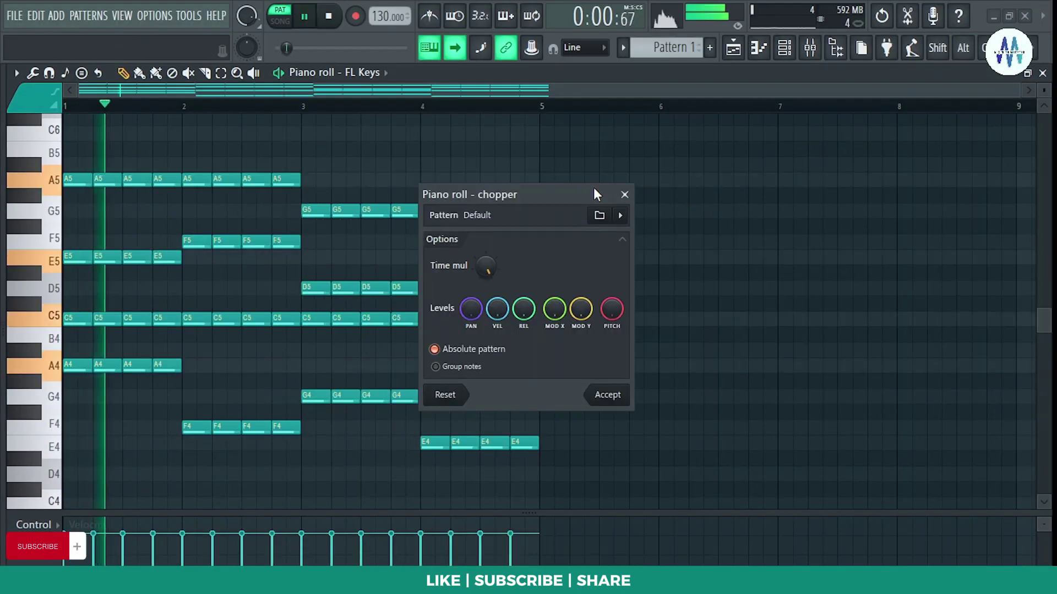
pyautogui.moveTo(487, 266); pyautogui.dragTo(486, 242)
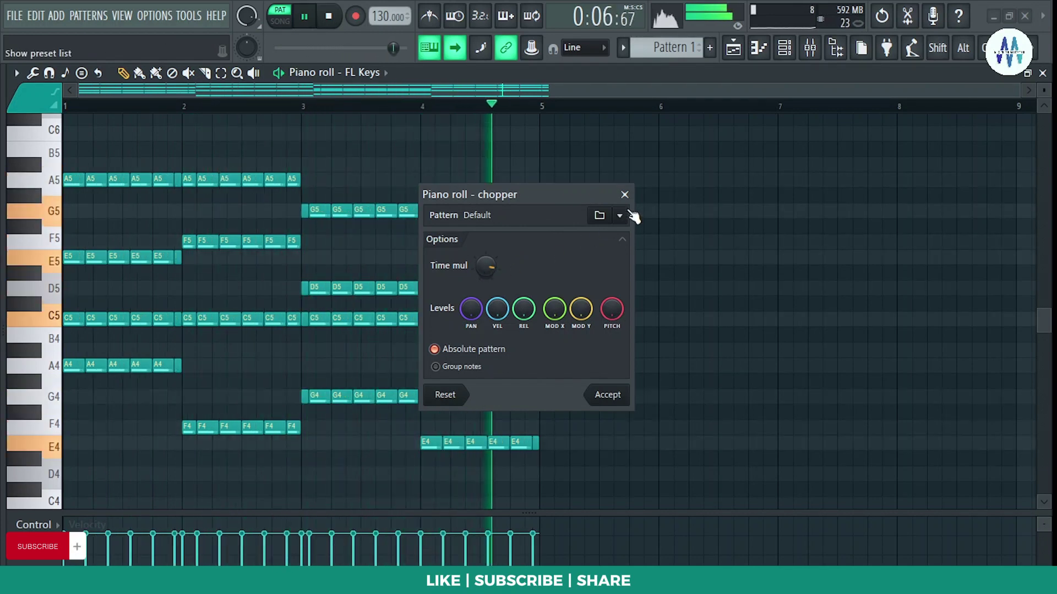
pyautogui.click(621, 215)
pyautogui.click(660, 196)
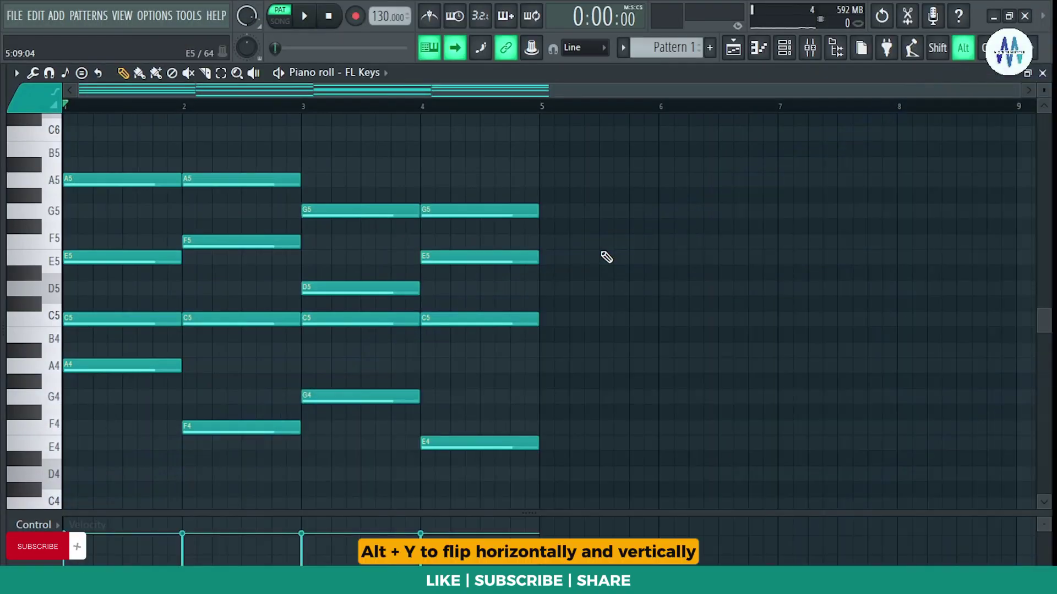
pyautogui.hotkey('alt', 'y')
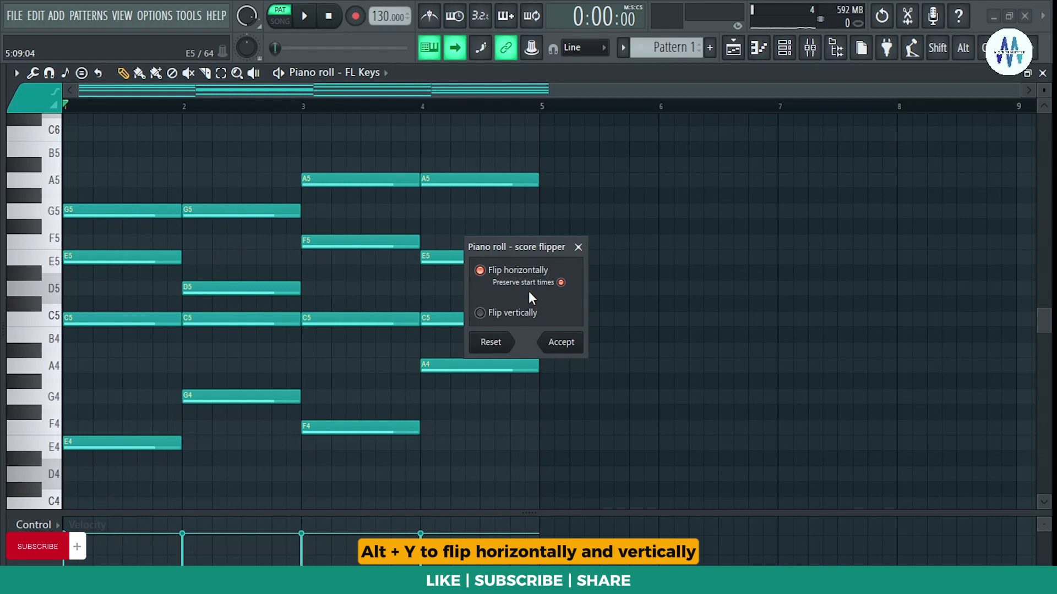
# - Play the chords flipped vertically, then turn the vertical flip back off and stop
pyautogui.click(488, 313)
pyautogui.press('space')
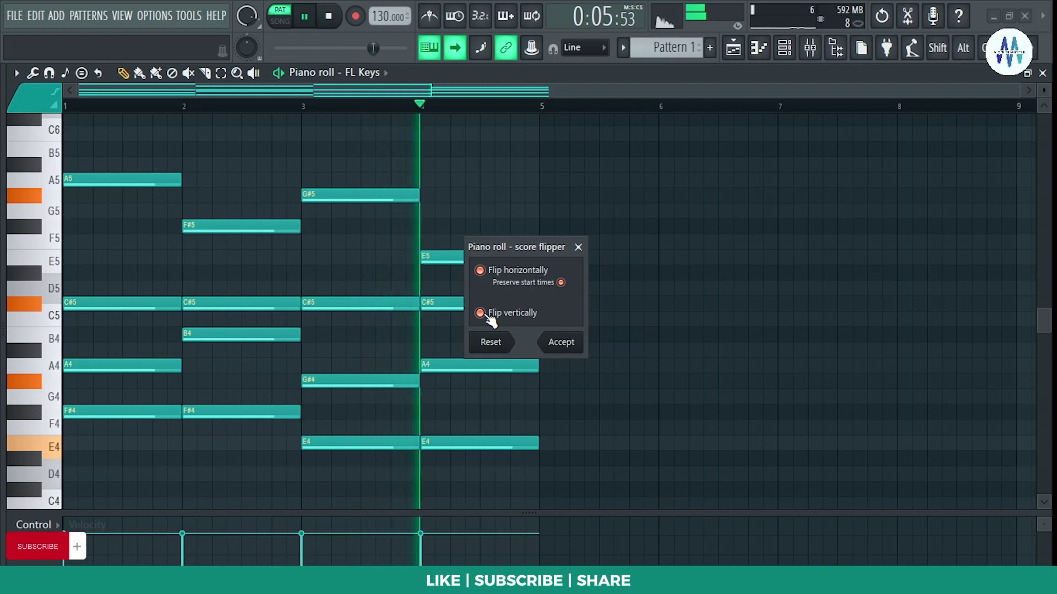
pyautogui.click(489, 318)
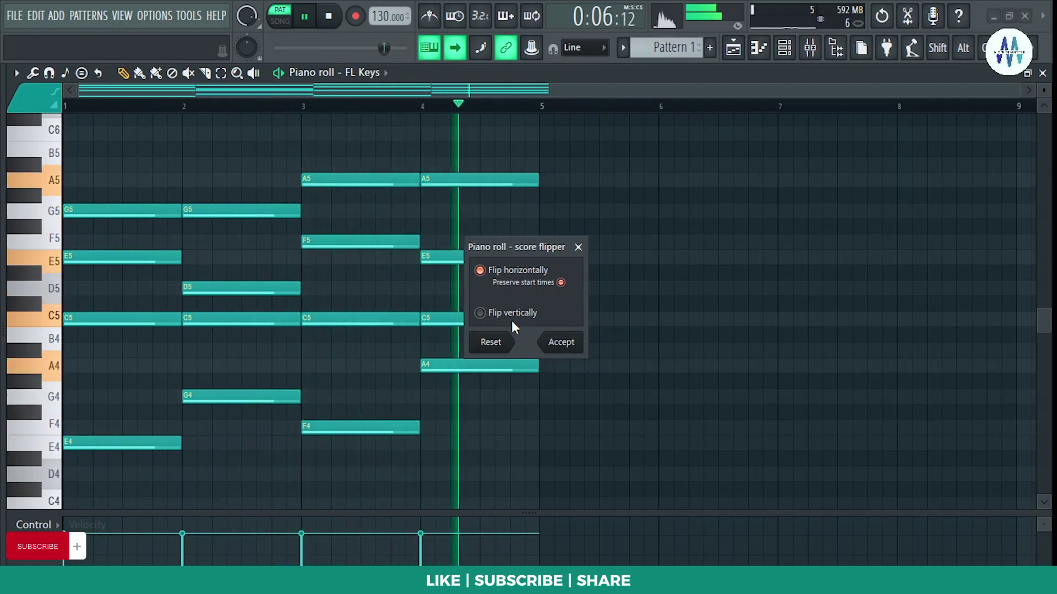
pyautogui.press('space')
# - Accept the score flipper and view the riff machine's flips and mirrors step during playback
pyautogui.click(548, 343)
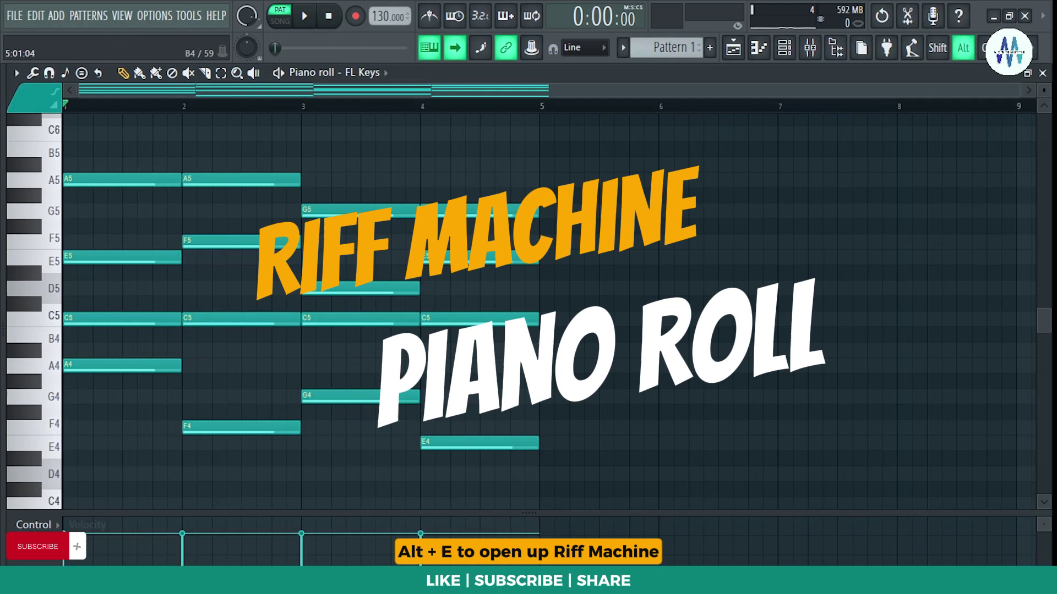
pyautogui.hotkey('alt', 'e')
pyautogui.press('space')
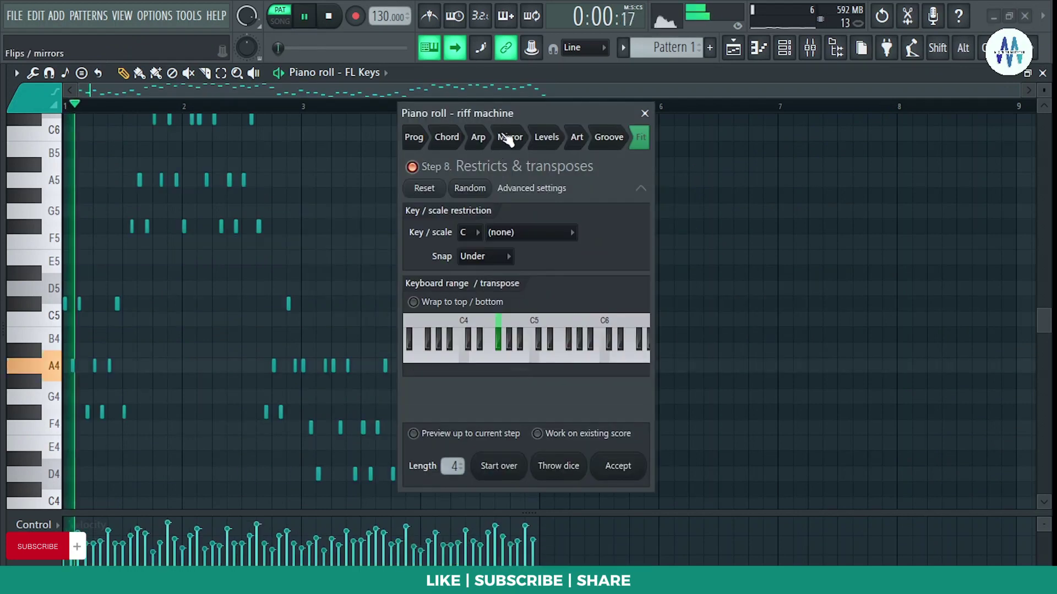
pyautogui.click(509, 137)
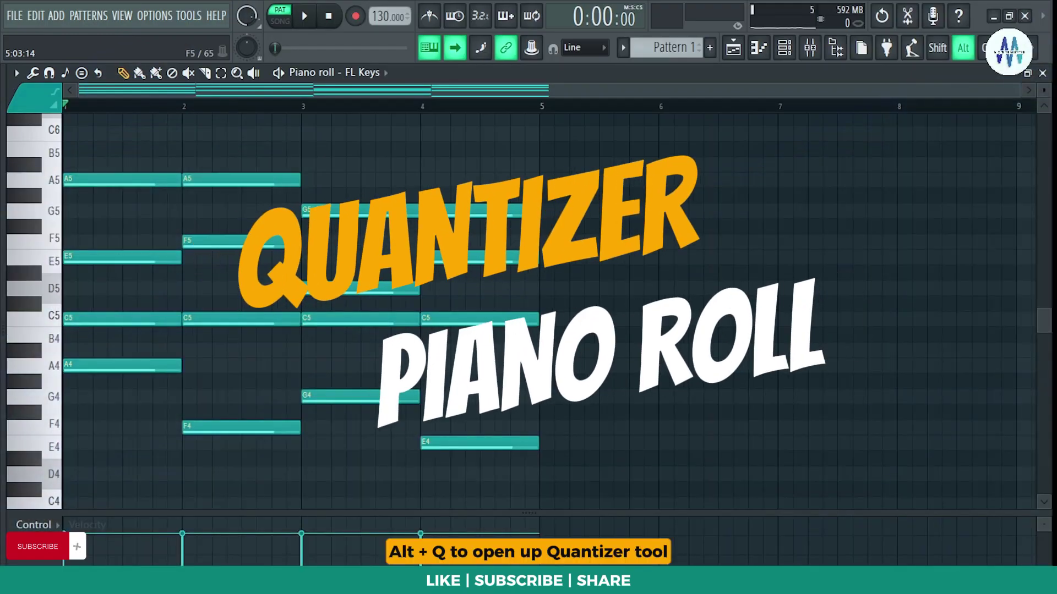
# - Quantize the chords with start-time strength 88% and duration strength 100%
pyautogui.hotkey('alt', 'q')
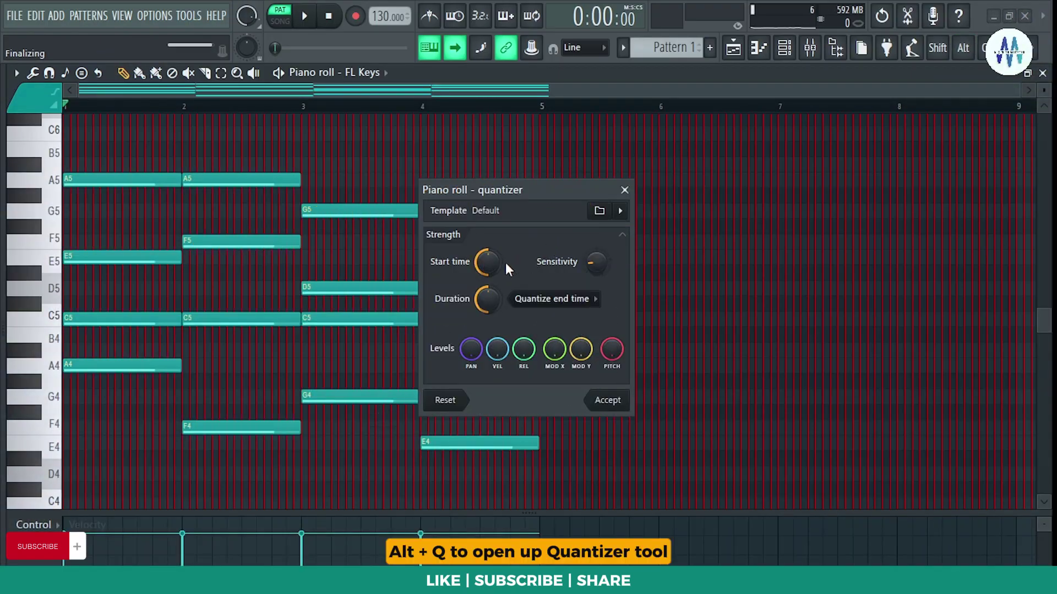
pyautogui.moveTo(506, 265); pyautogui.dragTo(506, 243)
pyautogui.moveTo(481, 306); pyautogui.dragTo(481, 280)
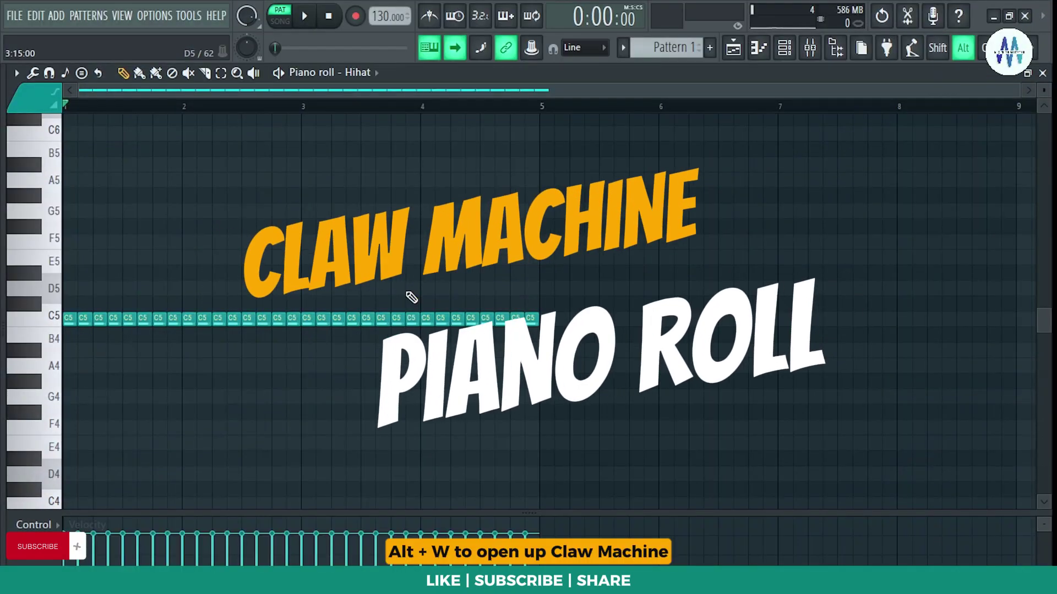
# - Thin the hi-hats in the claw machine by trashing every 2/4 beat while playing
pyautogui.hotkey('alt', 'w')
pyautogui.press('space')
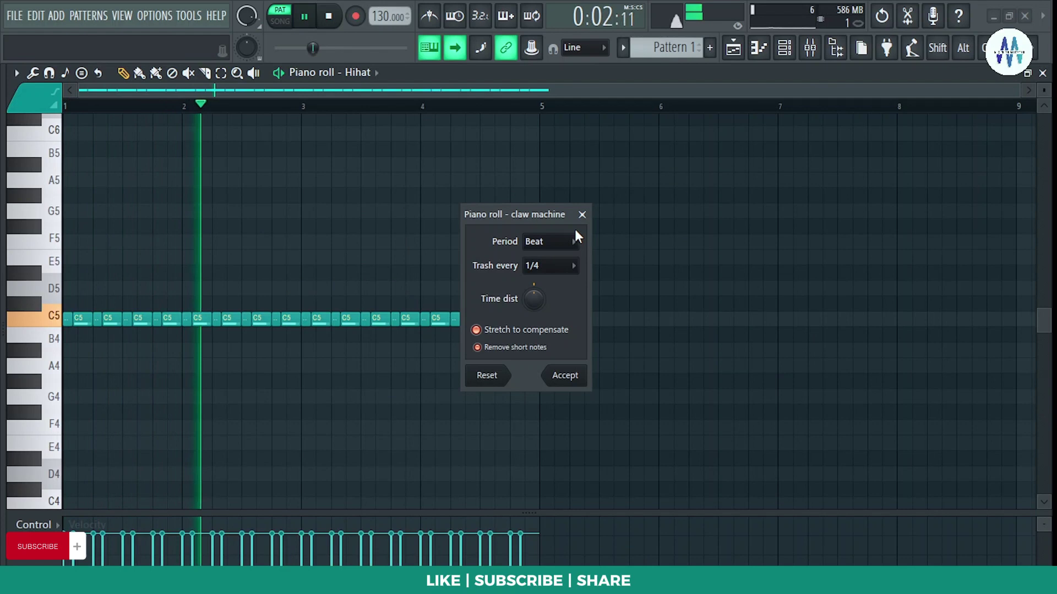
pyautogui.click(563, 266)
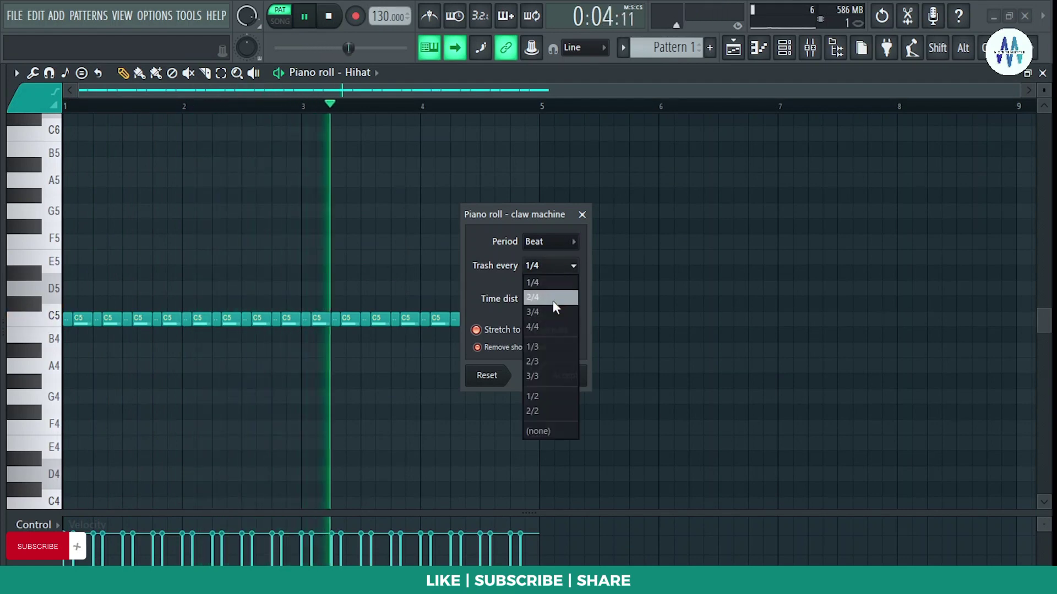
pyautogui.click(553, 299)
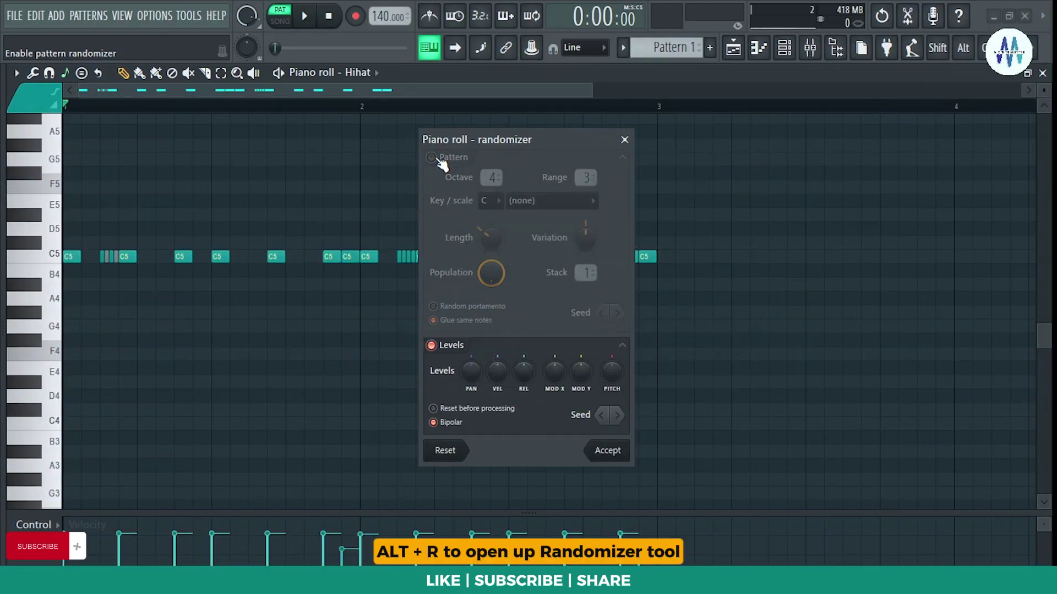
# - Randomize hi-hat velocity by 21% and release slightly, then scale levels down to 98%
pyautogui.press('space')
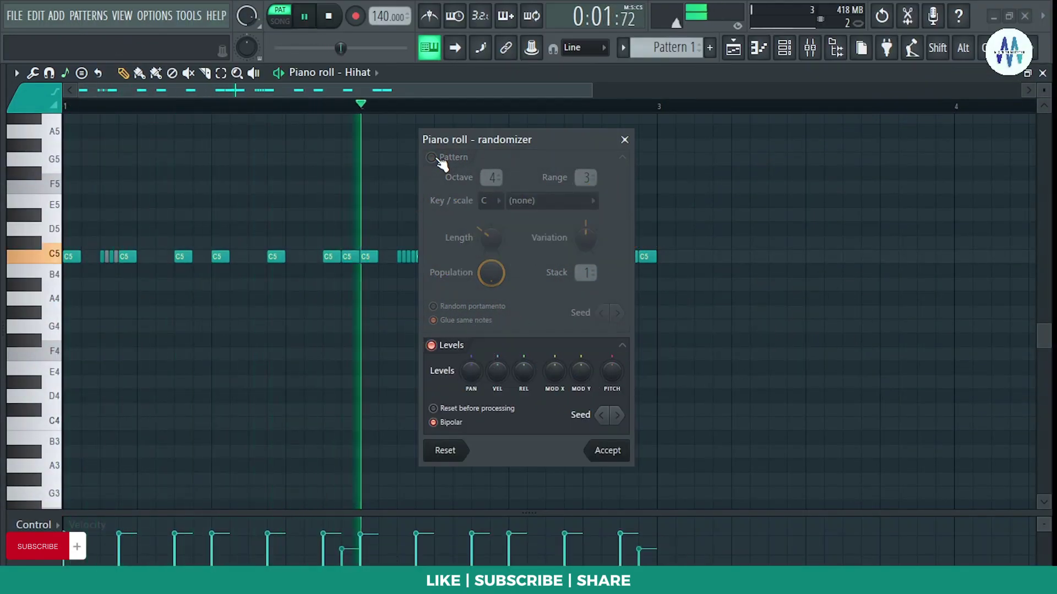
pyautogui.moveTo(497, 371); pyautogui.dragTo(474, 363)
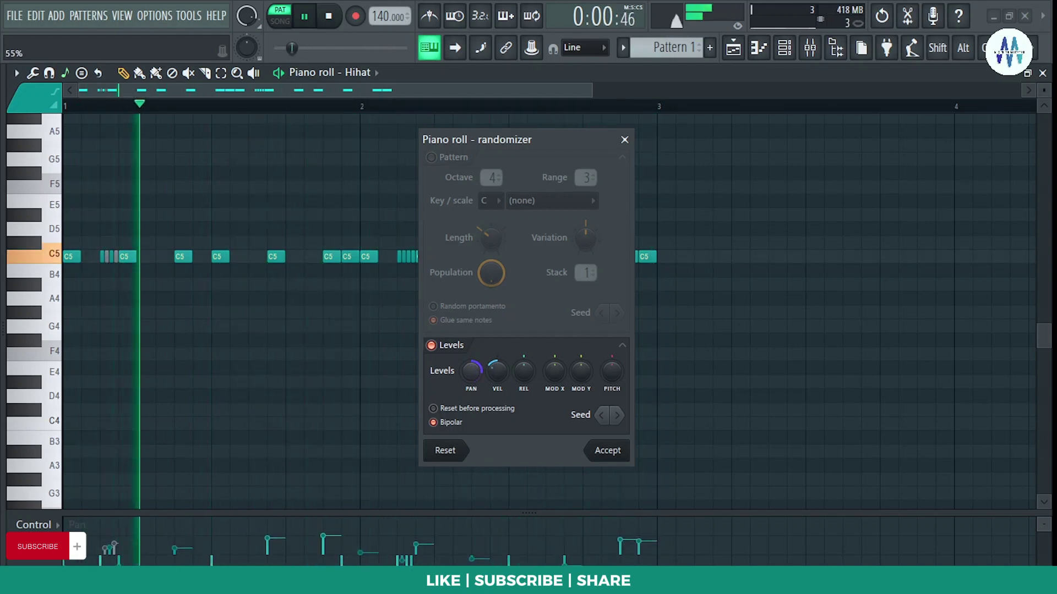
pyautogui.click(527, 376)
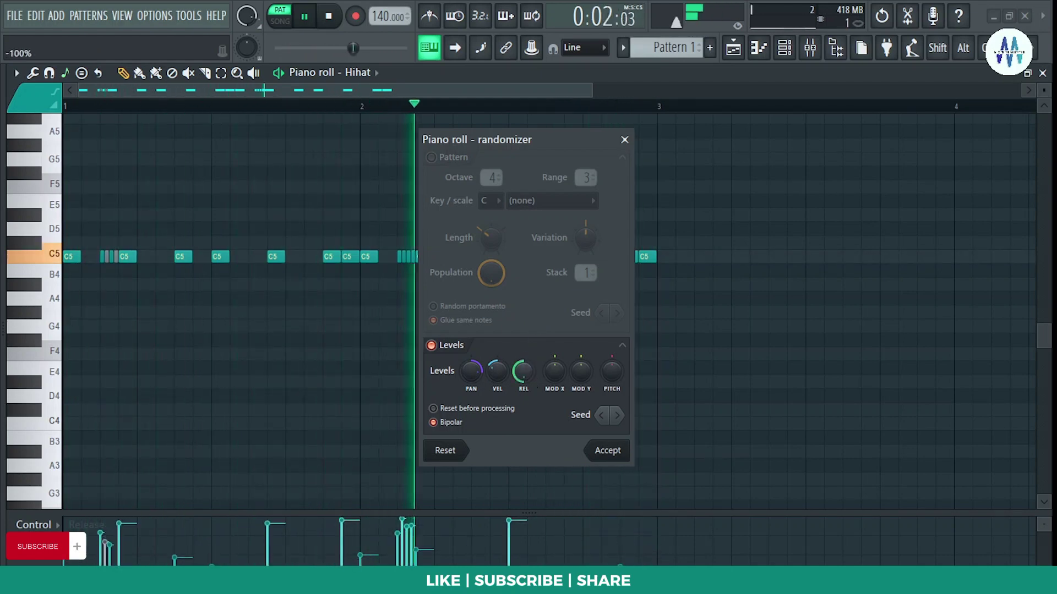
pyautogui.moveTo(523, 372); pyautogui.dragTo(553, 352)
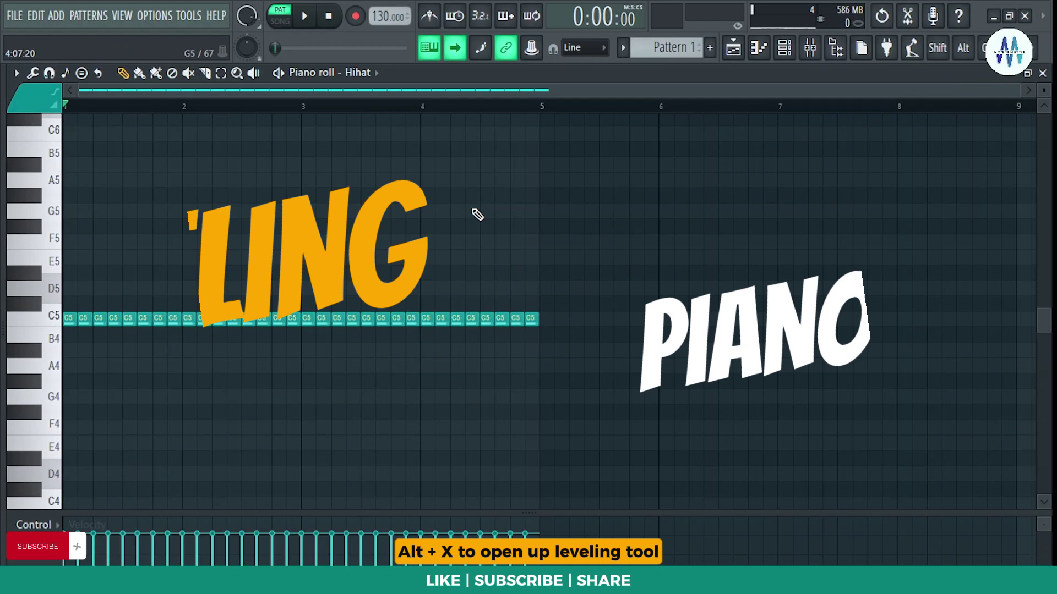
pyautogui.hotkey('alt', 'x')
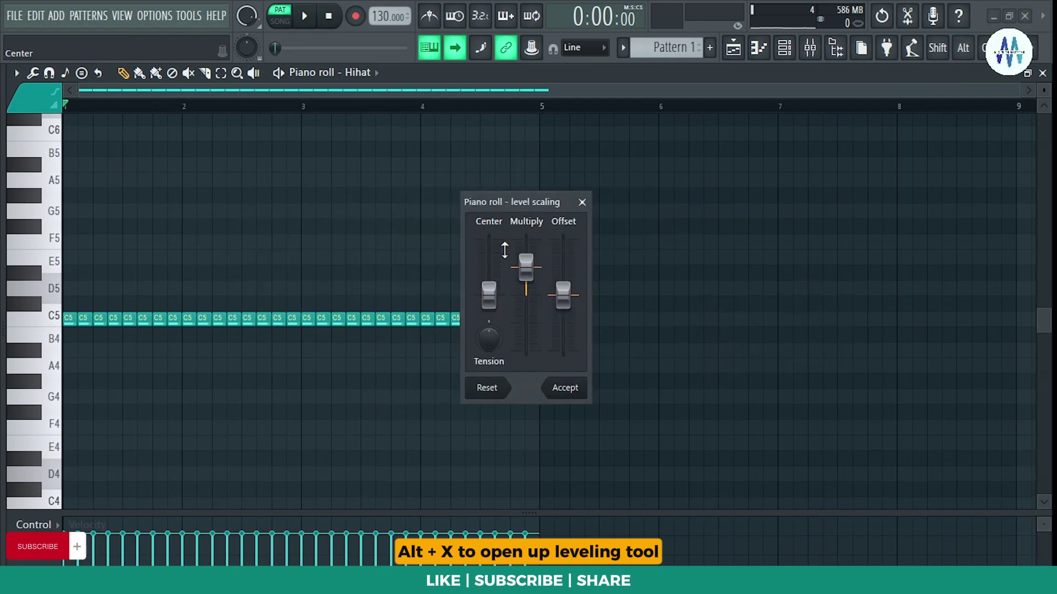
pyautogui.moveTo(526, 273); pyautogui.dragTo(525, 274)
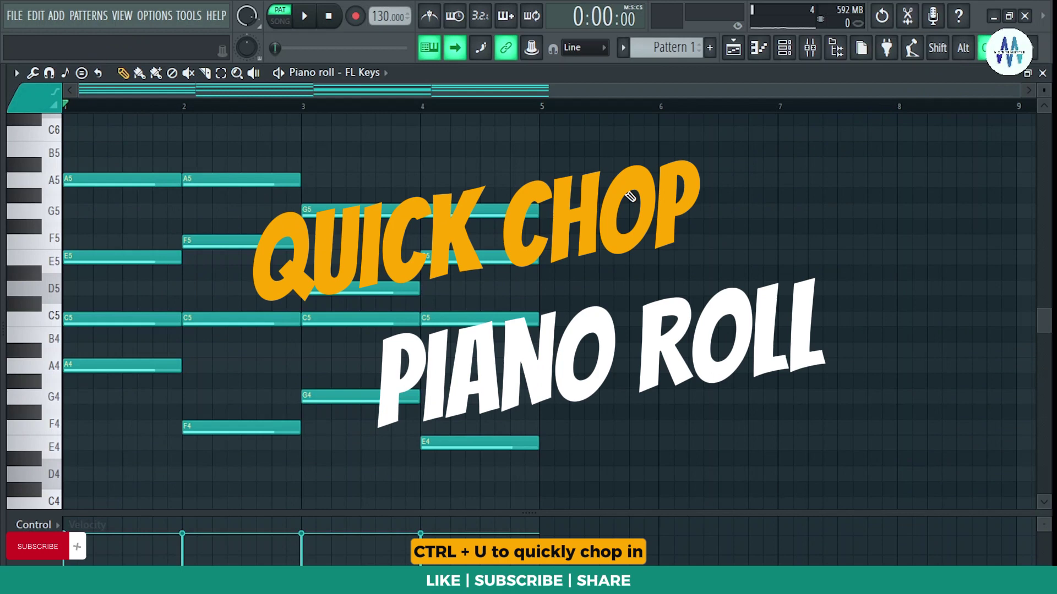
# - Chop the chords into short repeats and duplicate them to bars 5–9, undoing both
pyautogui.hotkey('ctrl', 'u')
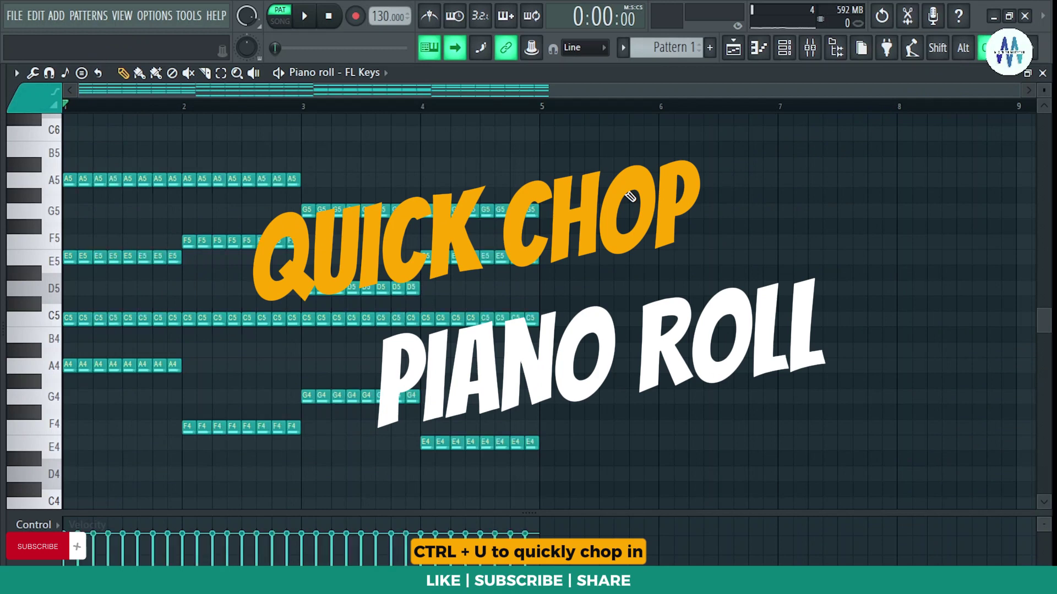
pyautogui.press('space')
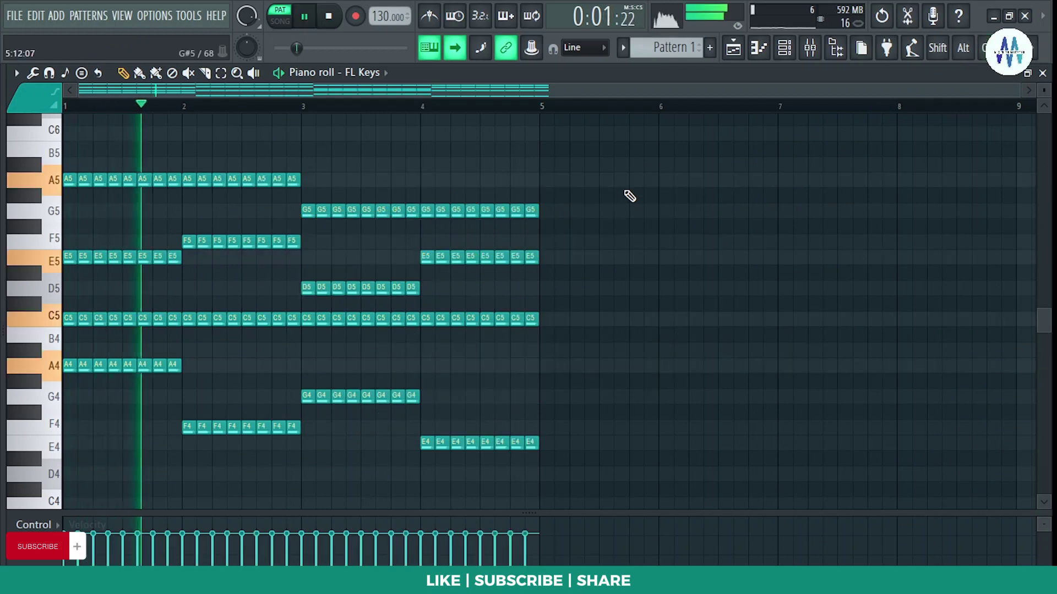
pyautogui.press('space')
pyautogui.hotkey('ctrl', 'z')
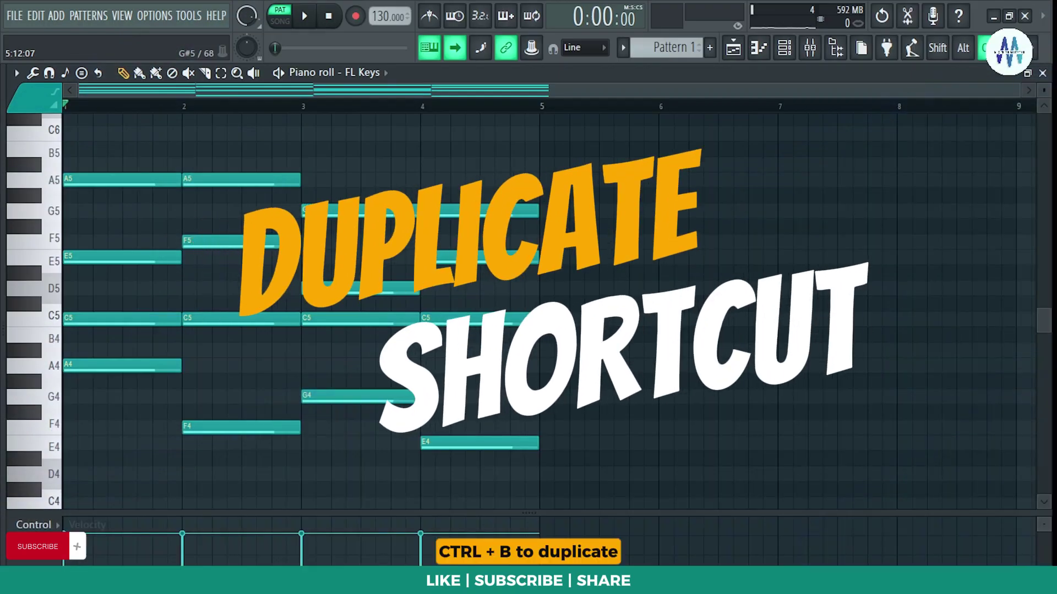
pyautogui.hotkey('ctrl', 'b')
pyautogui.hotkey('ctrl', 'z')
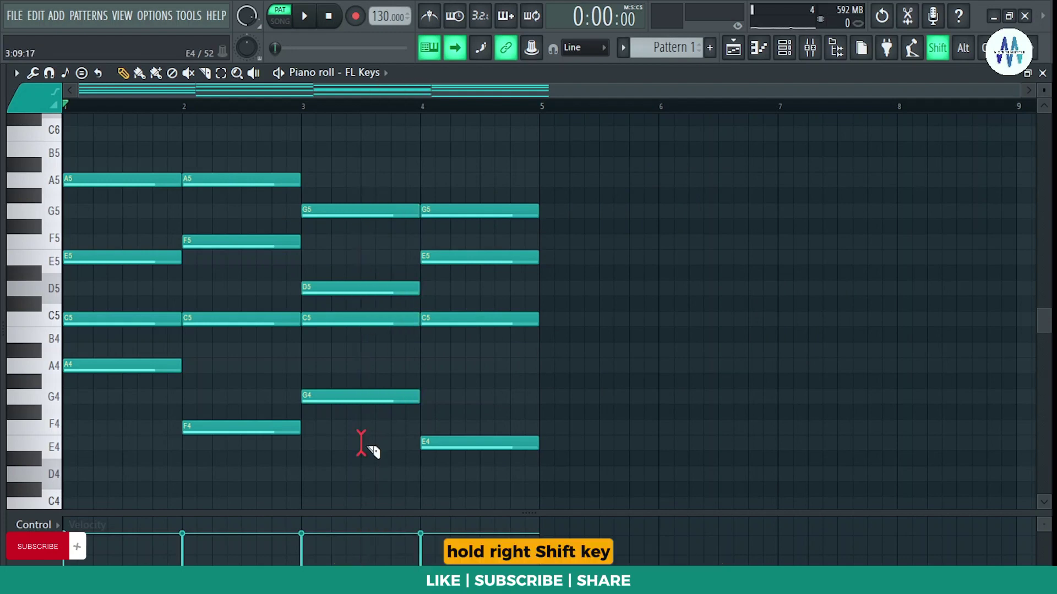
# - Slice through the chords, select the C5 row, and audition chords back and forth through the bars
pyautogui.moveTo(373, 451); pyautogui.dragTo(379, 253)
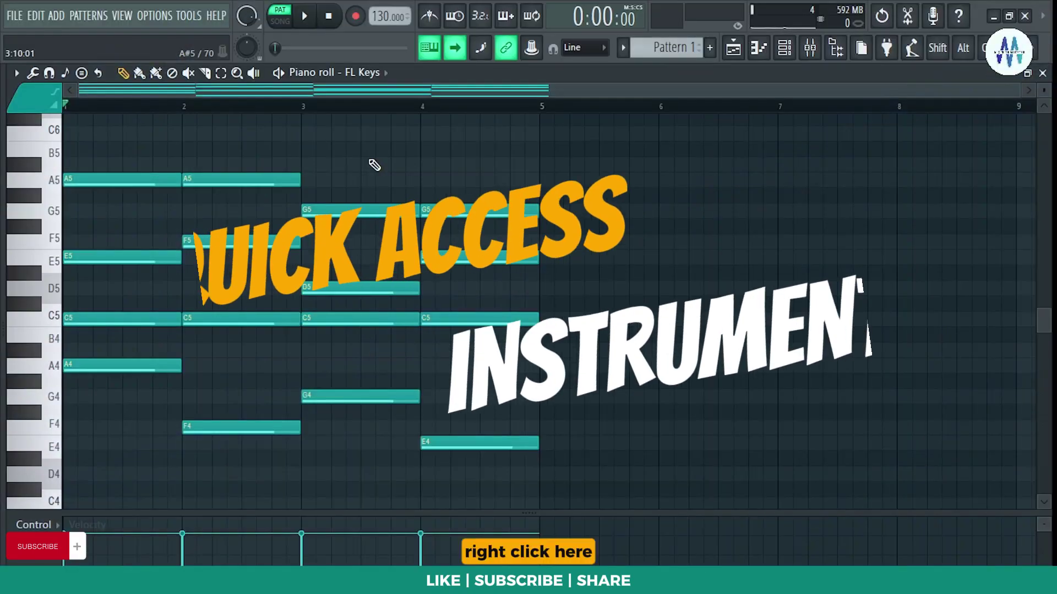
pyautogui.click(368, 73)
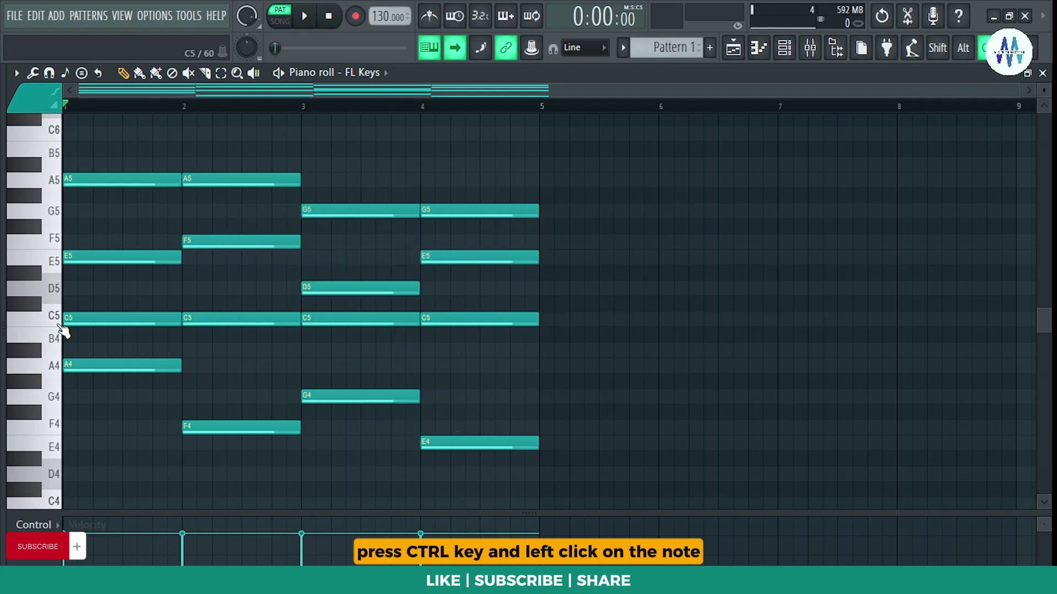
pyautogui.keyDown('ctrl'); pyautogui.click(59, 324); pyautogui.keyUp('ctrl')
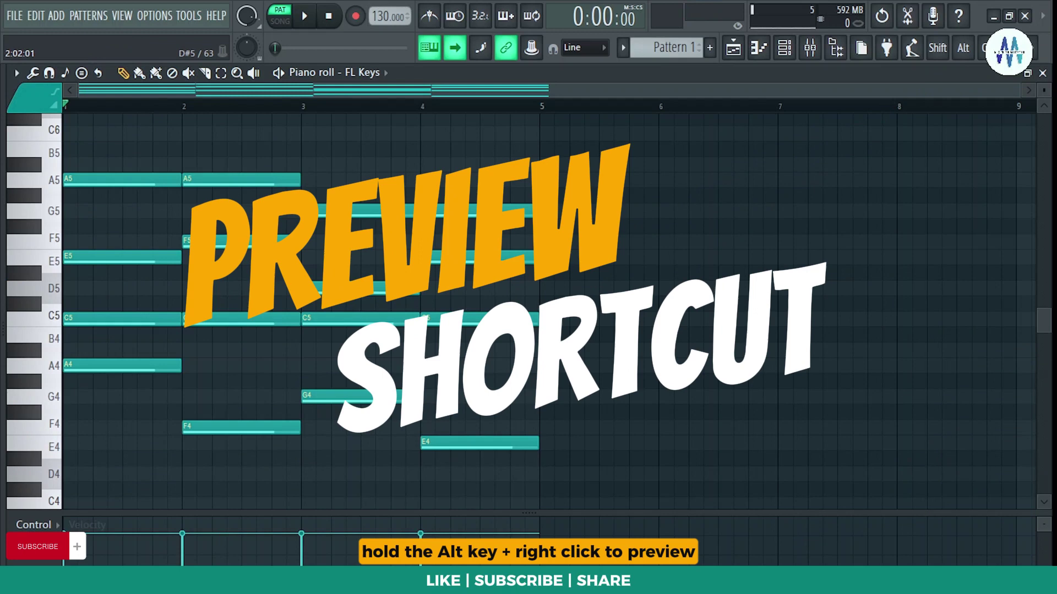
pyautogui.keyDown('alt'); pyautogui.rightClick(214, 295); pyautogui.keyUp('alt')
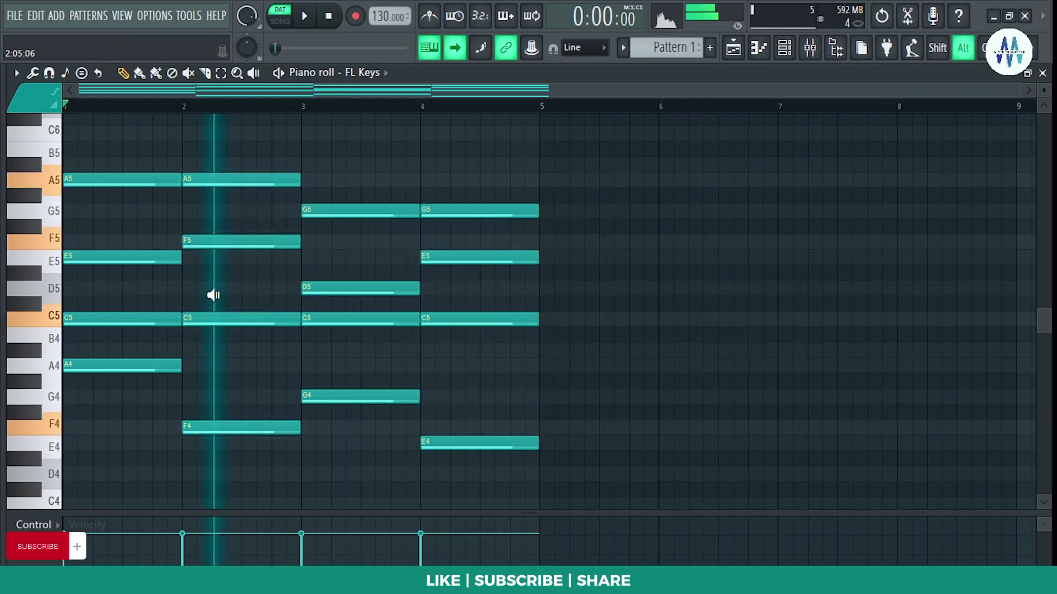
pyautogui.moveTo(214, 296)
pyautogui.mouseDown()
pyautogui.moveTo(141, 292)
pyautogui.moveTo(344, 254)
pyautogui.moveTo(137, 220)
pyautogui.moveTo(75, 175)
pyautogui.moveTo(461, 142)
pyautogui.mouseUp()
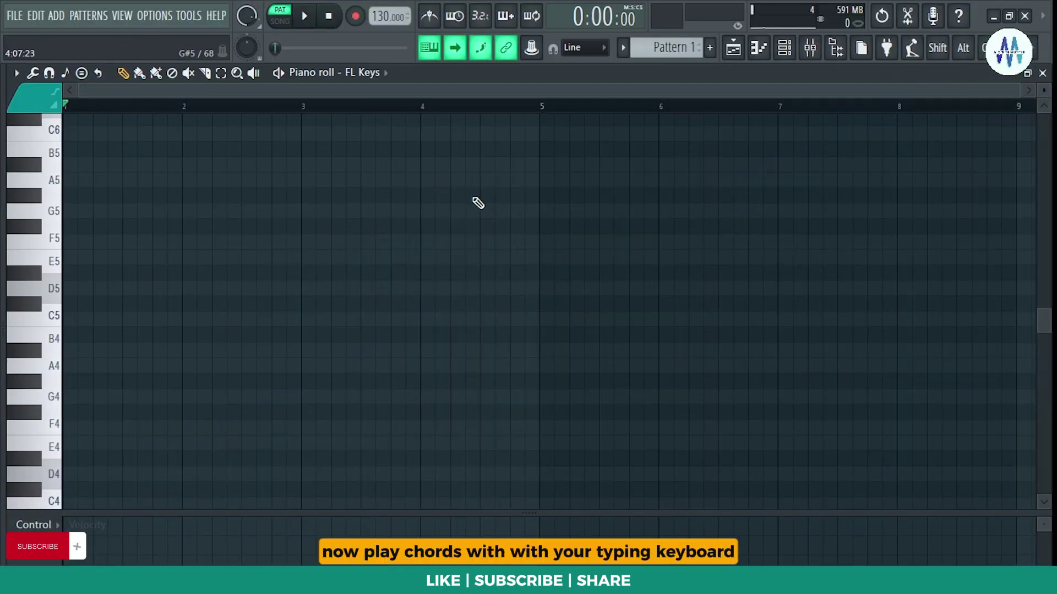
# - Step-record D5-F5-A5 chords into bars 1 and 2 from the typing keyboard
pyautogui.press('x')
pyautogui.press('v')
pyautogui.press('n')
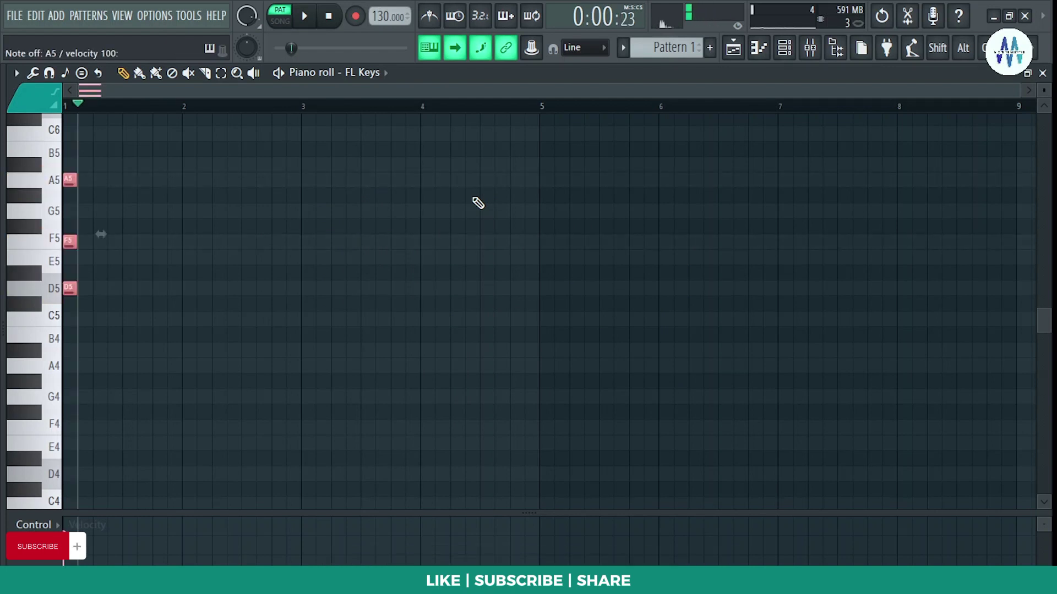
pyautogui.click(189, 108)
pyautogui.press('x')
pyautogui.press('v')
pyautogui.press('n')
# - Record a C5-E5-G5 chord in bar 3 and another chord in bar 4, then make all chords legato
pyautogui.click(302, 109)
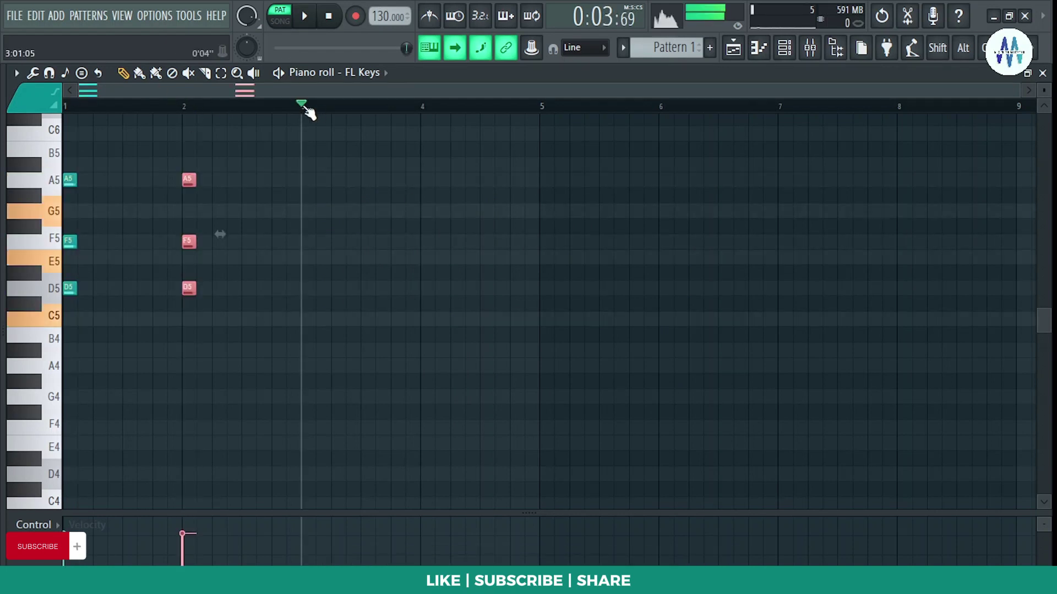
pyautogui.press('q')
pyautogui.press('e')
pyautogui.press('t')
pyautogui.click(424, 109)
pyautogui.press('n')
pyautogui.press('w')
pyautogui.press('r')
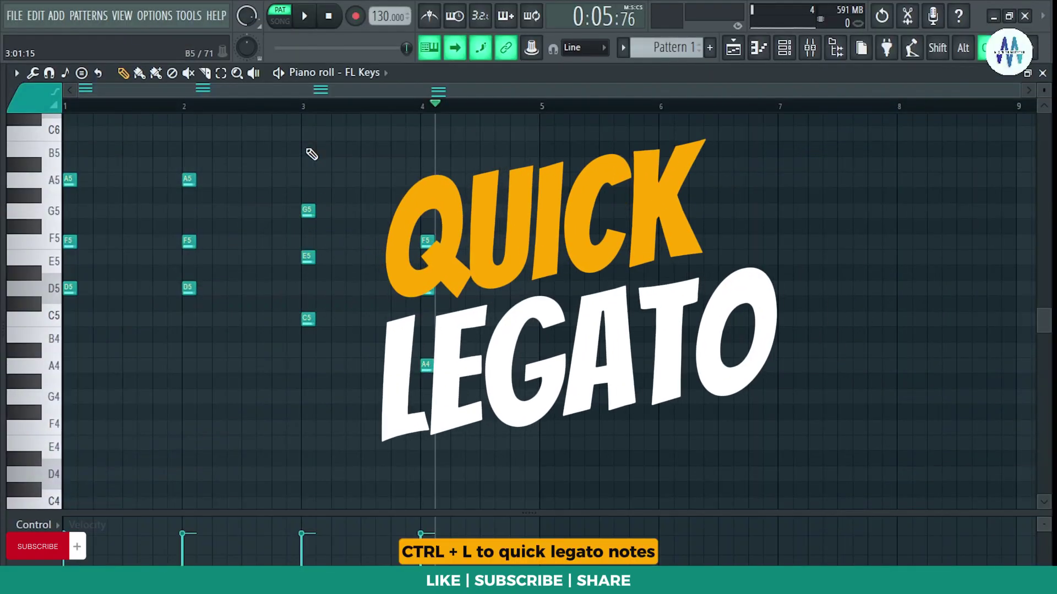
pyautogui.hotkey('ctrl', 'l')
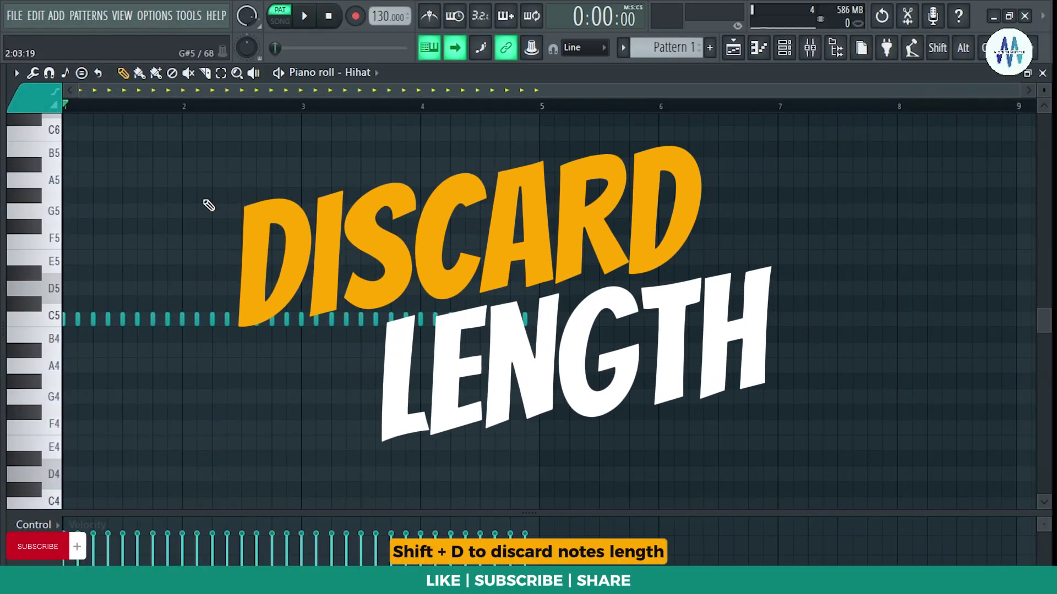
# - Extend hi-hat notes to fill gaps, randomly select some, chop the long C5 note into a roll, and play it
pyautogui.press('shift')
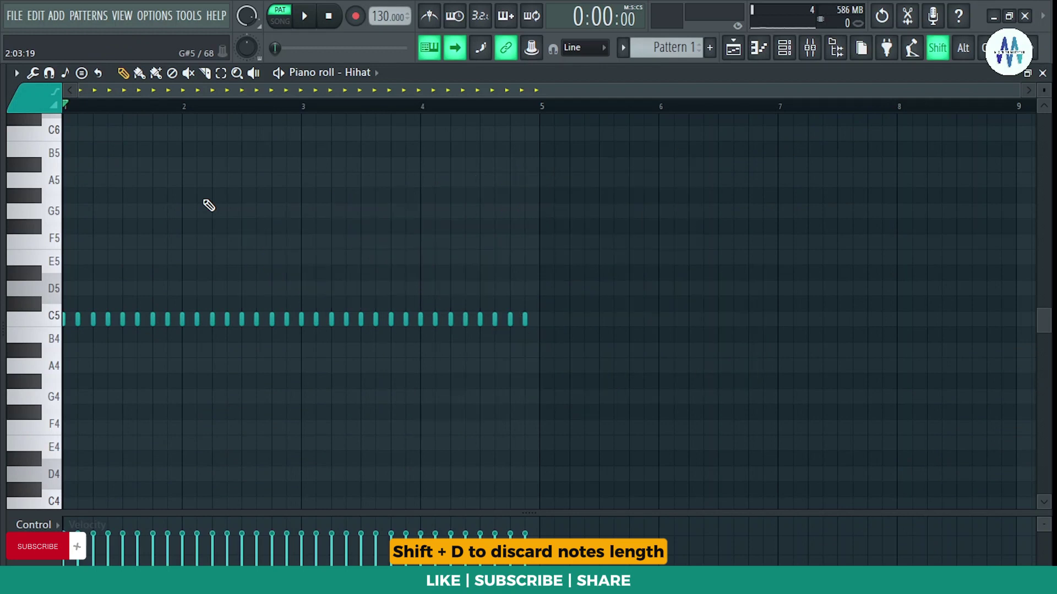
pyautogui.hotkey('shift', 'd')
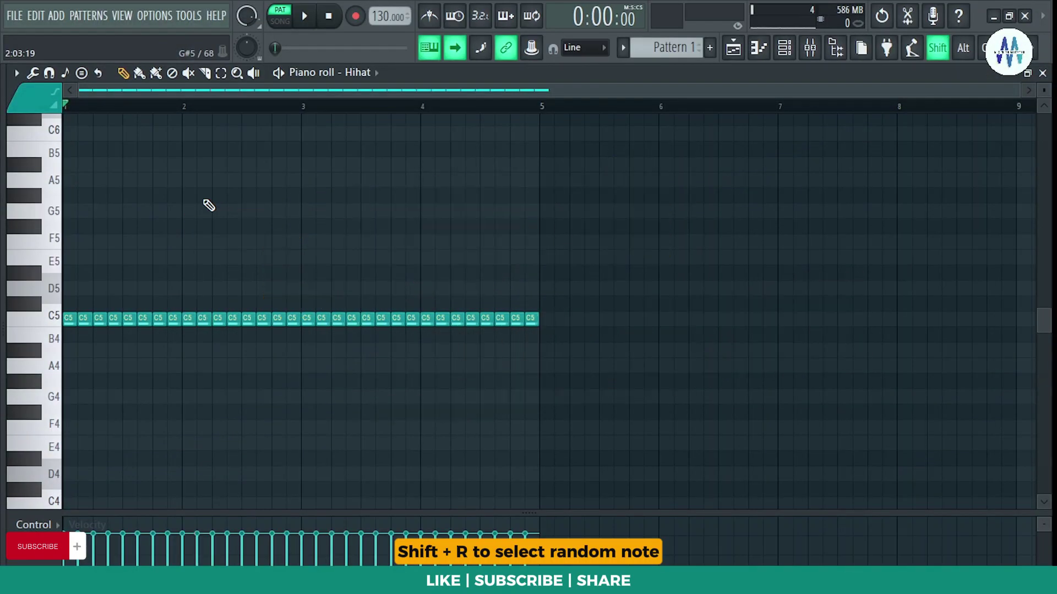
pyautogui.hotkey('shift', 'm')
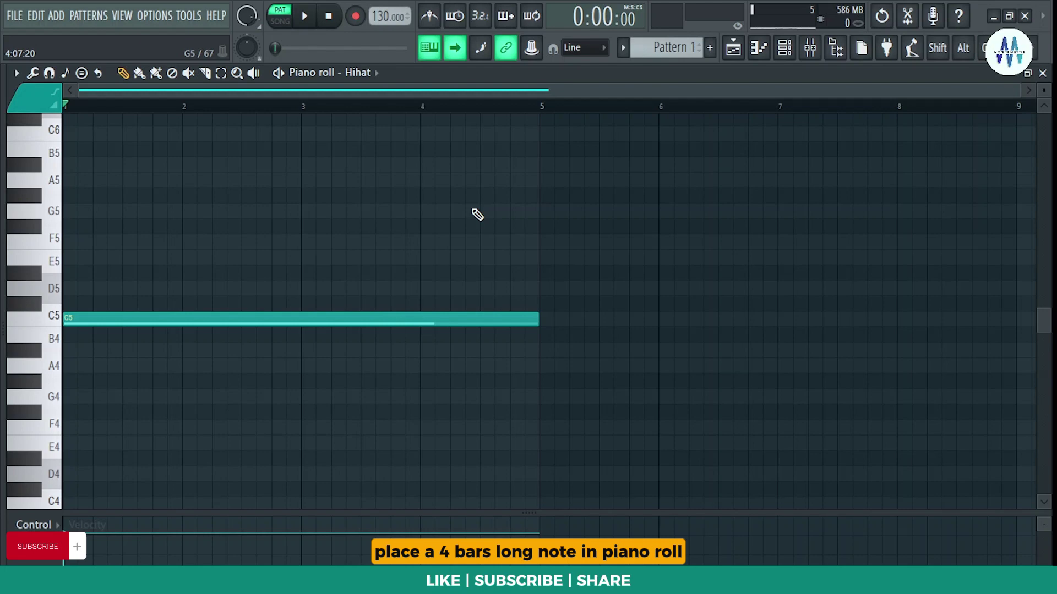
pyautogui.hotkey('ctrl', 'u')
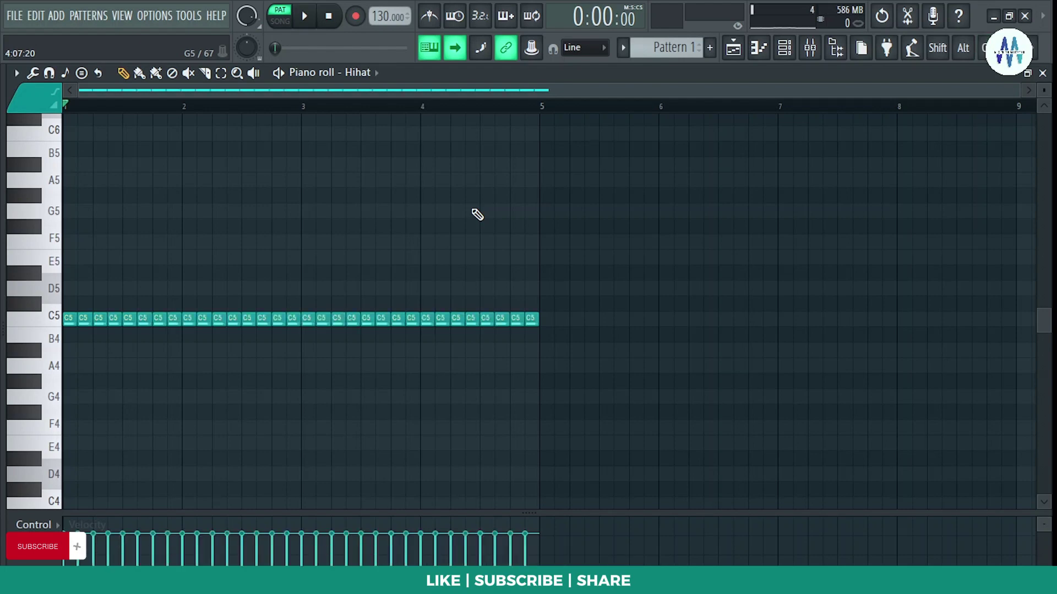
pyautogui.press('space')
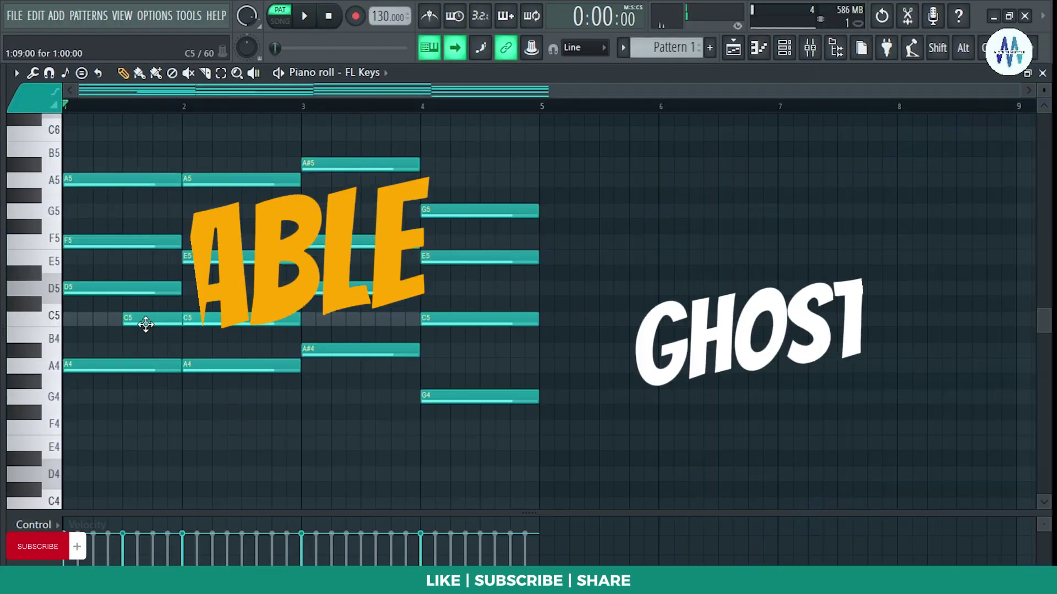
# - Transpose the FL Keys chords up three semitones and back, then down two semitones and back
pyautogui.hotkey('ctrl', 'alt', 'v')
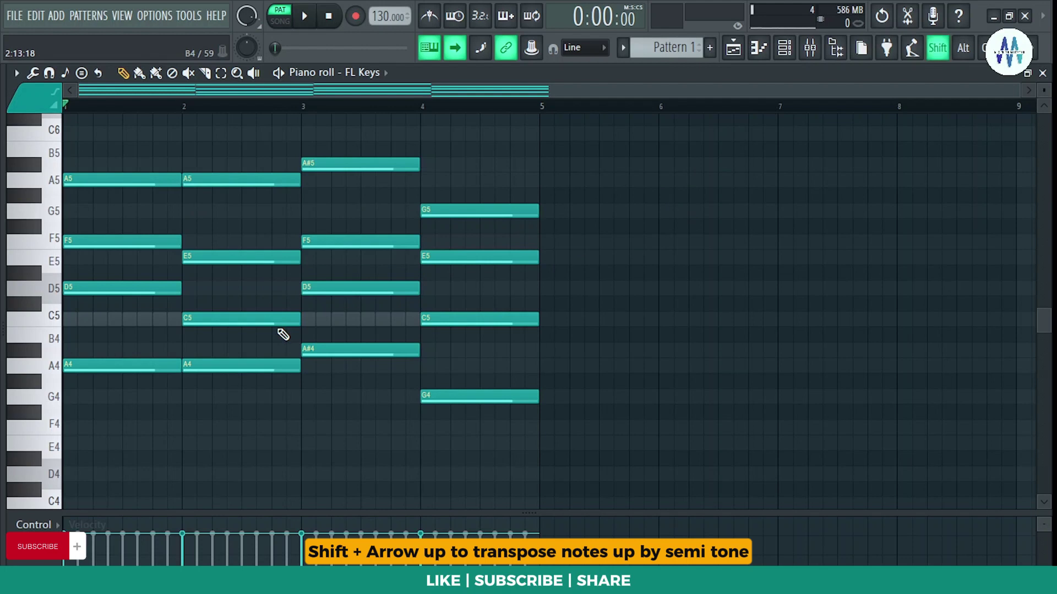
pyautogui.hotkey('shift', 'Up')
pyautogui.hotkey('shift', 'Up')
pyautogui.hotkey('shift', 'Up')
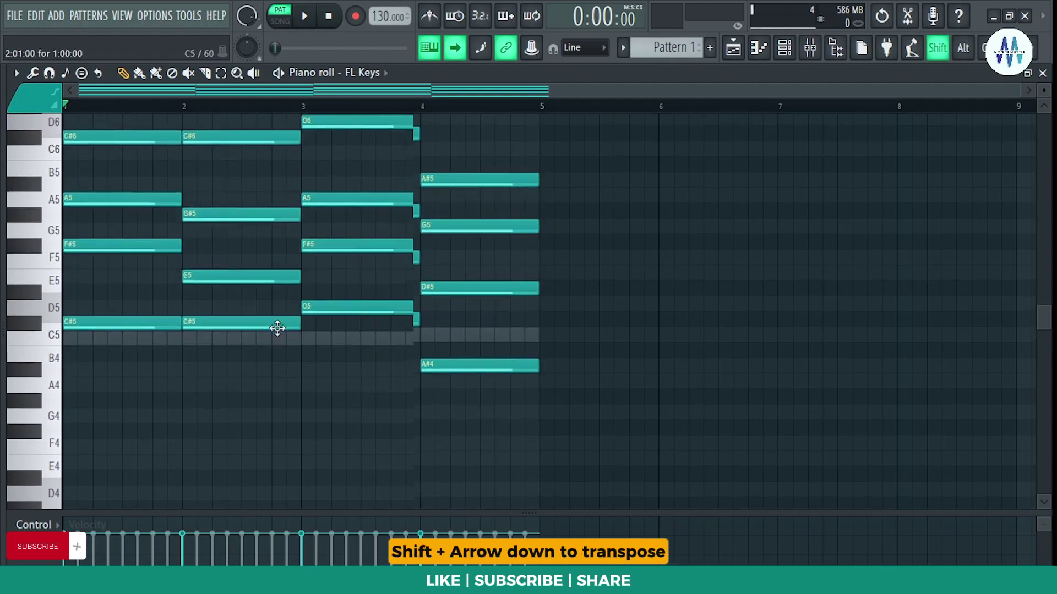
pyautogui.hotkey('shift', 'Down')
pyautogui.hotkey('shift', 'Down')
pyautogui.hotkey('shift', 'Down')
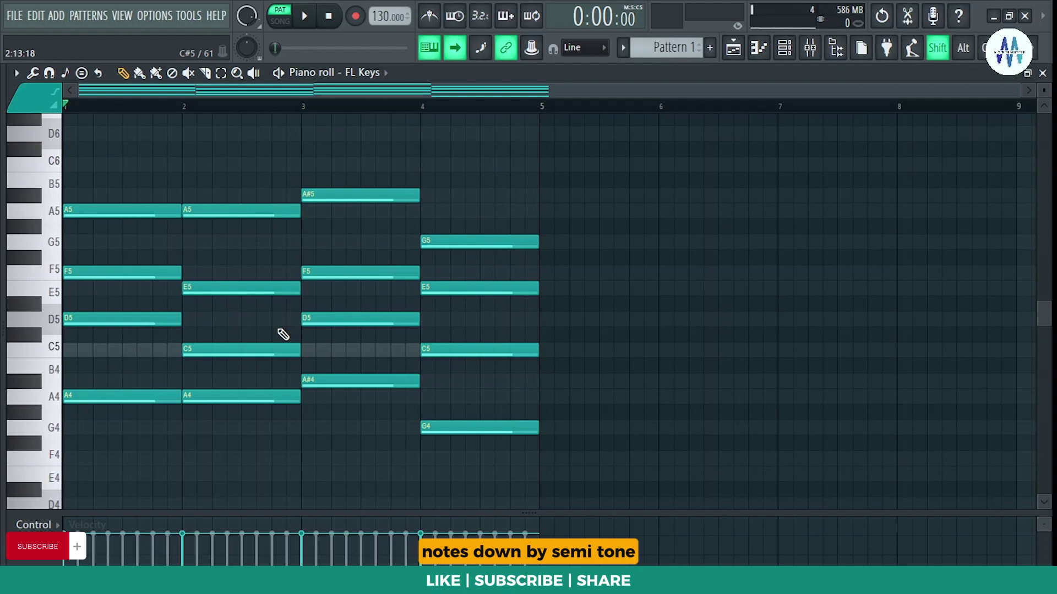
pyautogui.hotkey('shift', 'Down')
pyautogui.hotkey('shift', 'Down')
pyautogui.hotkey('shift', 'Up')
pyautogui.hotkey('shift', 'Up')
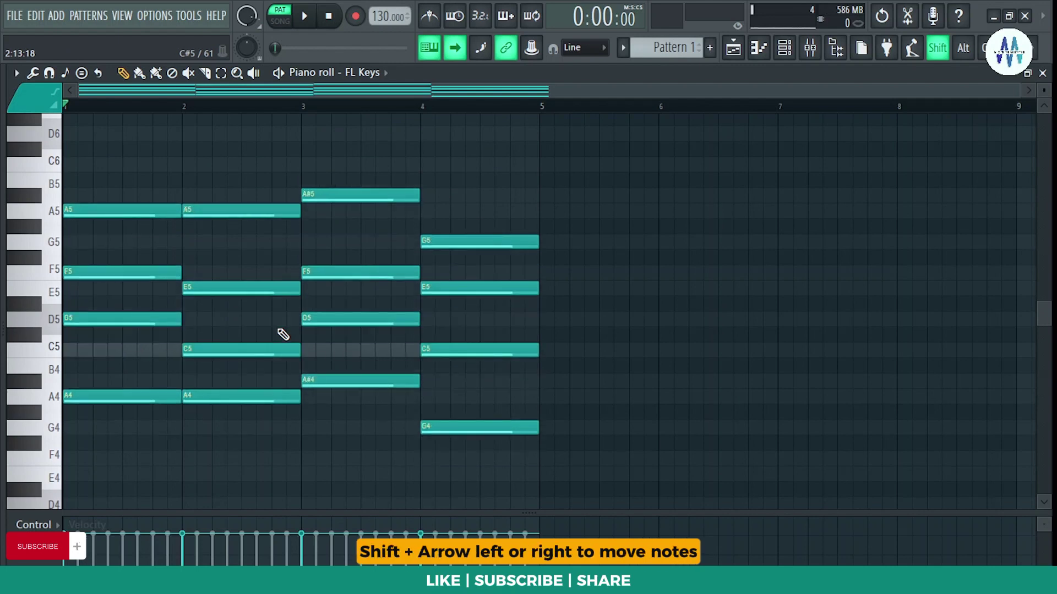
# - Shift the chords later and back, raise and lower them an octave, then bring up the 808 pattern
pyautogui.hotkey('shift', 'Right')
pyautogui.hotkey('shift', 'Right')
pyautogui.hotkey('shift', 'Right')
pyautogui.hotkey('shift', 'Right')
pyautogui.hotkey('shift', 'Left')
pyautogui.hotkey('shift', 'Left')
pyautogui.hotkey('shift', 'Left')
pyautogui.hotkey('shift', 'Left')
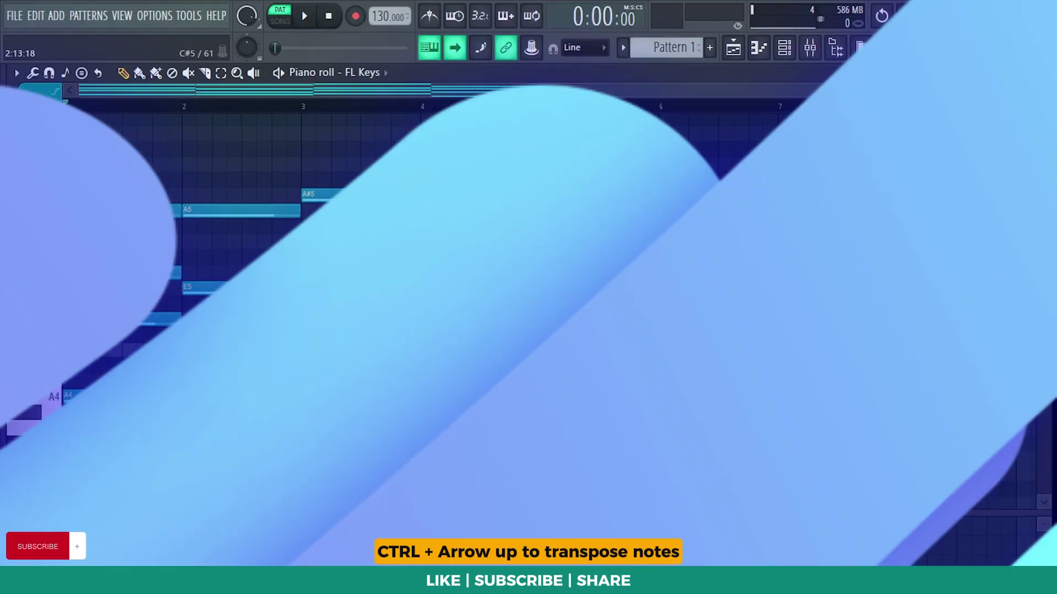
pyautogui.hotkey('ctrl', 'Up')
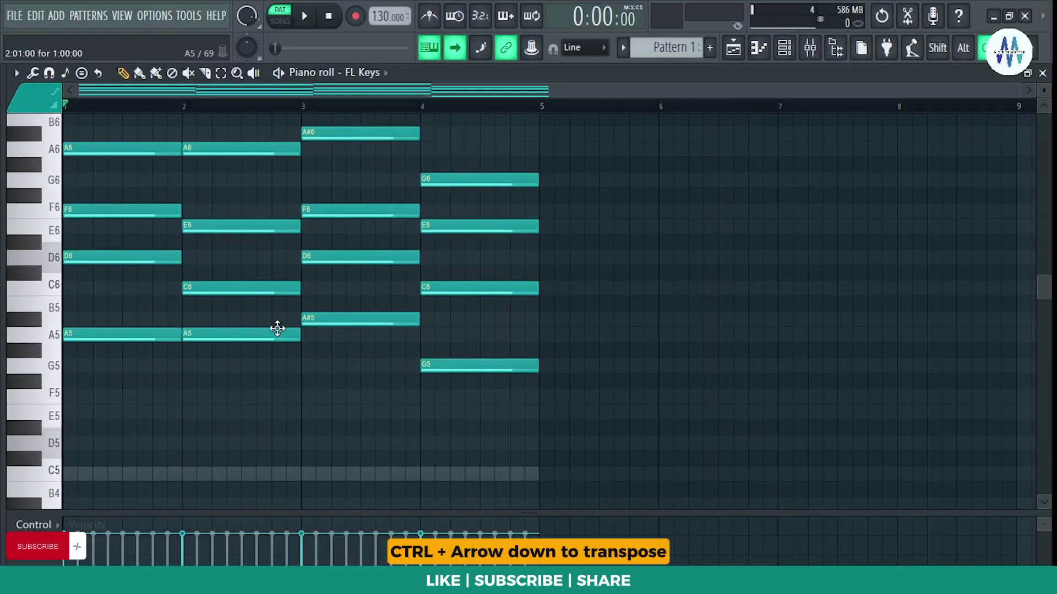
pyautogui.hotkey('ctrl', 'Down')
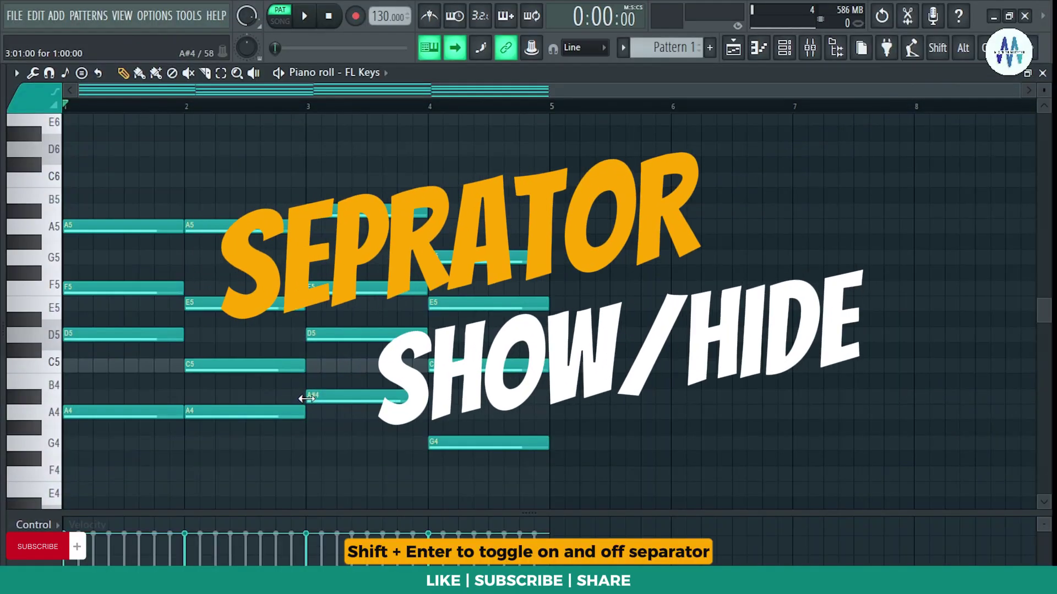
pyautogui.press('shift')
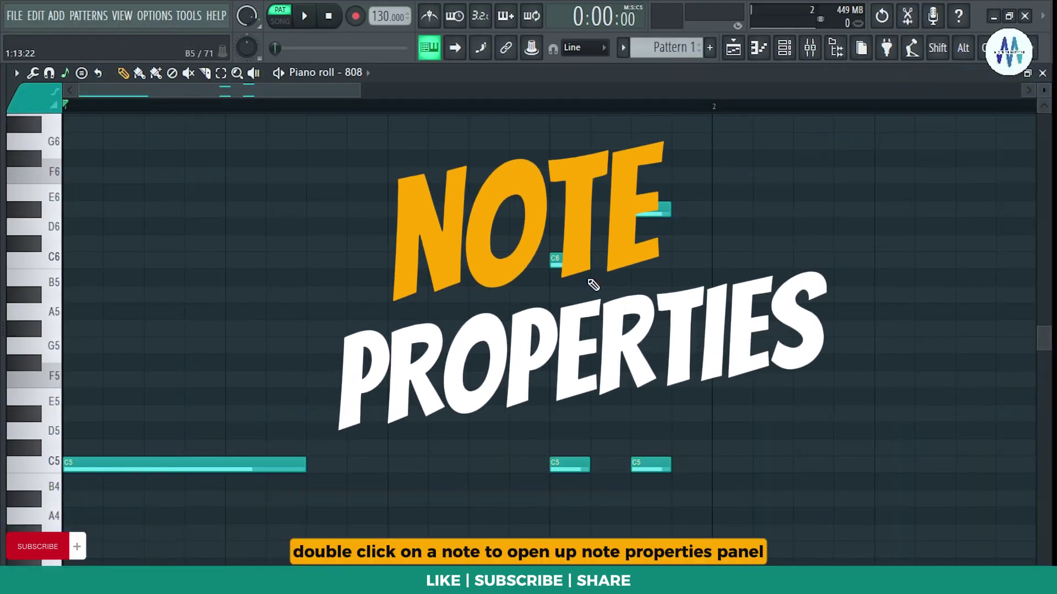
# - Enable slide on the 808's C6 note and play the pattern to hear it glide
pyautogui.doubleClick(576, 262)
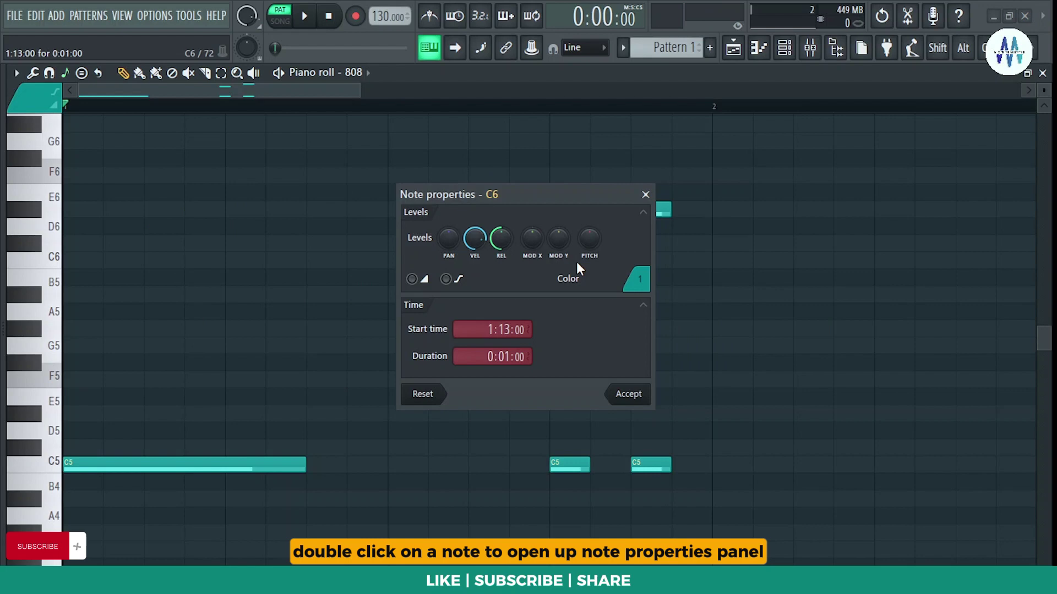
pyautogui.click(455, 281)
pyautogui.click(627, 394)
pyautogui.press('space')
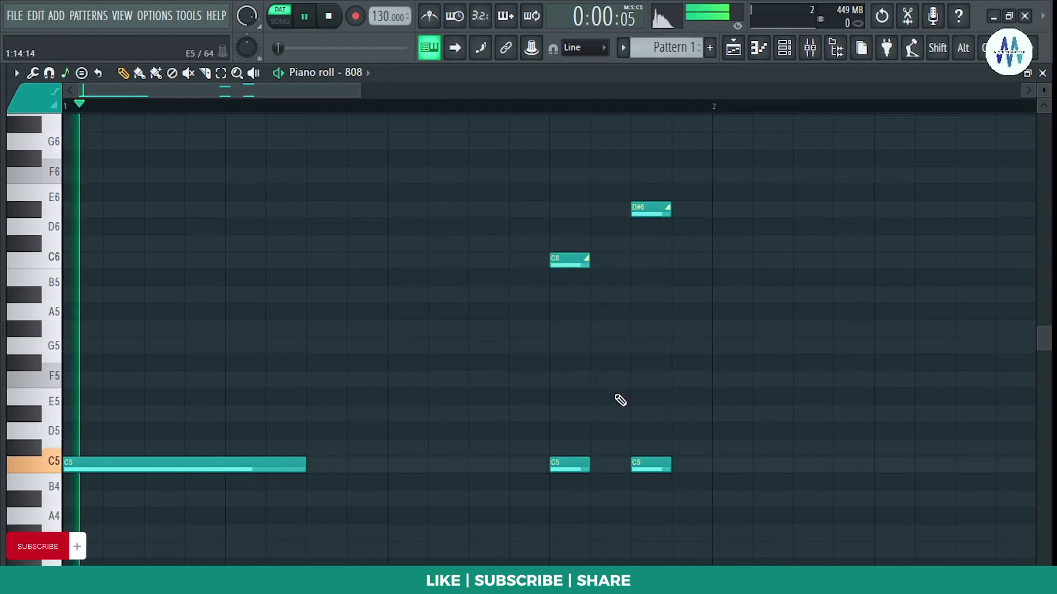